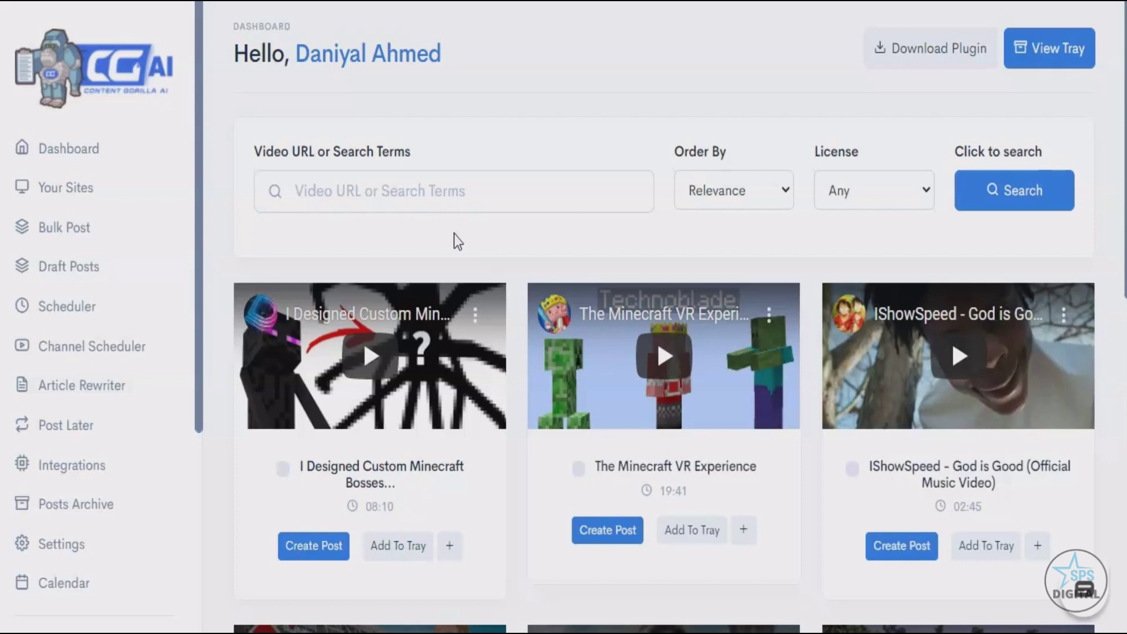
# - Search videos for the suggested query 'what are nfts gary vee' and browse the results
pyautogui.click(479, 194)
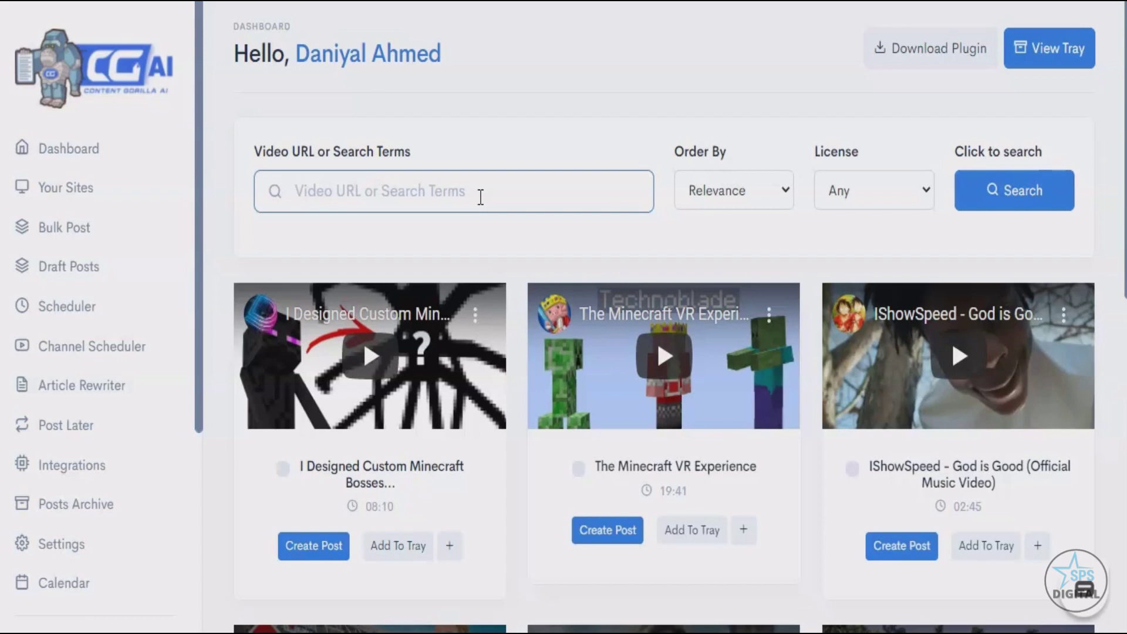
pyautogui.write('What are NBF')
pyautogui.press('BackSpace')
pyautogui.press('BackSpace')
pyautogui.write('F')
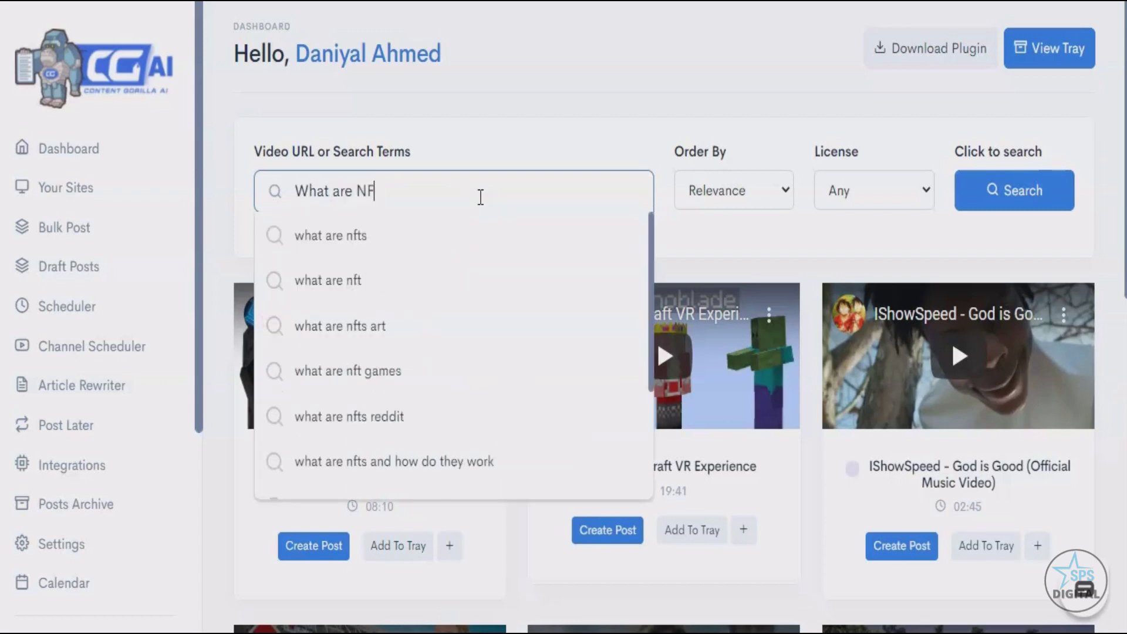
pyautogui.write('Ts gary vee')
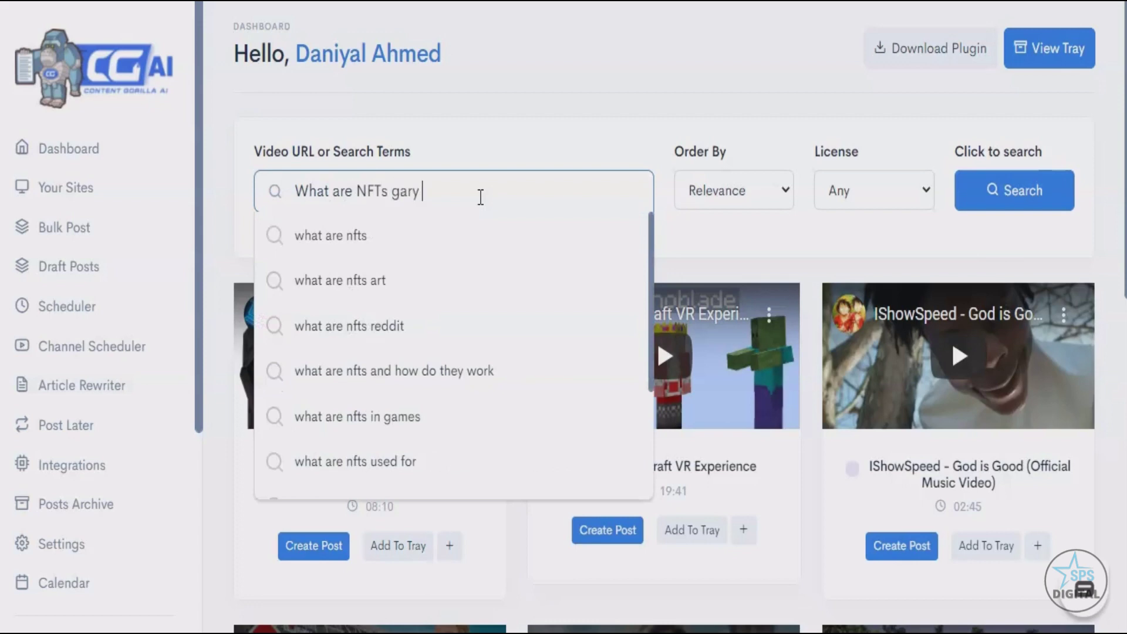
pyautogui.click(485, 237)
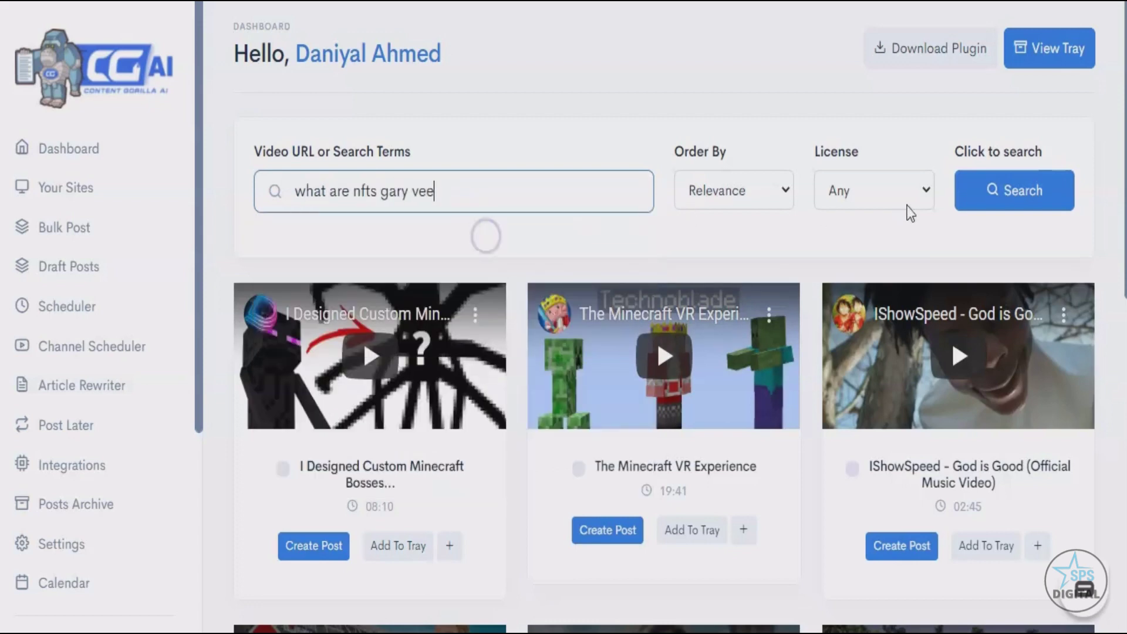
pyautogui.click(1031, 189)
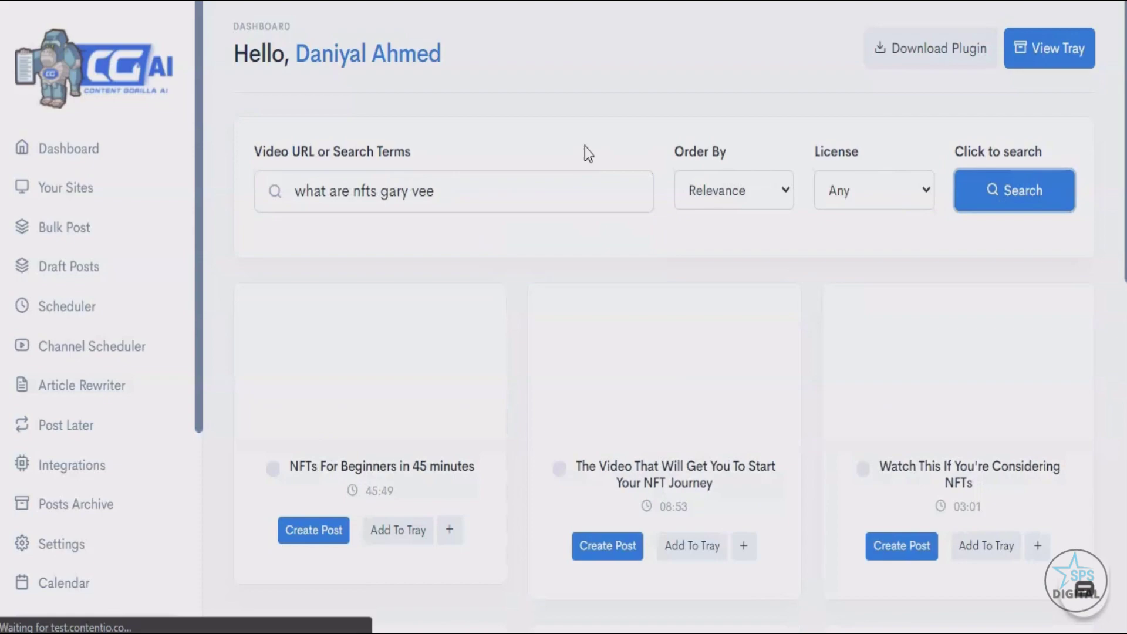
pyautogui.scroll(-5, 584, 146)
pyautogui.scroll(3, 536, 221)
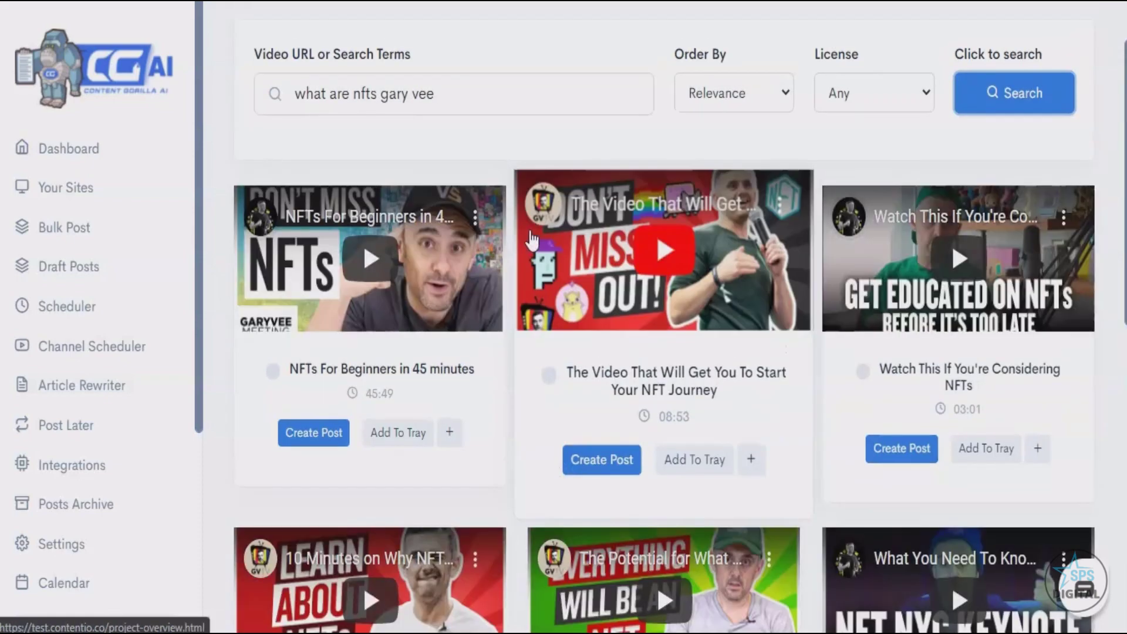
# - Create a post draft from the NFT Journey video and scroll through its transcript
pyautogui.click(622, 467)
pyautogui.scroll(15, 551, 262)
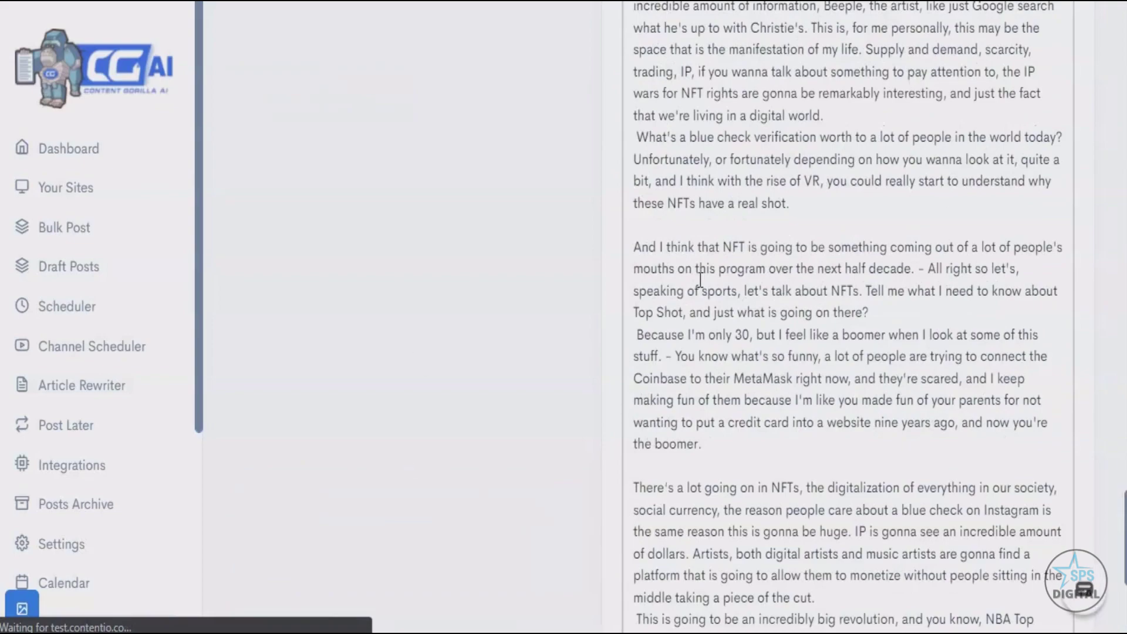
pyautogui.scroll(10, 552, 262)
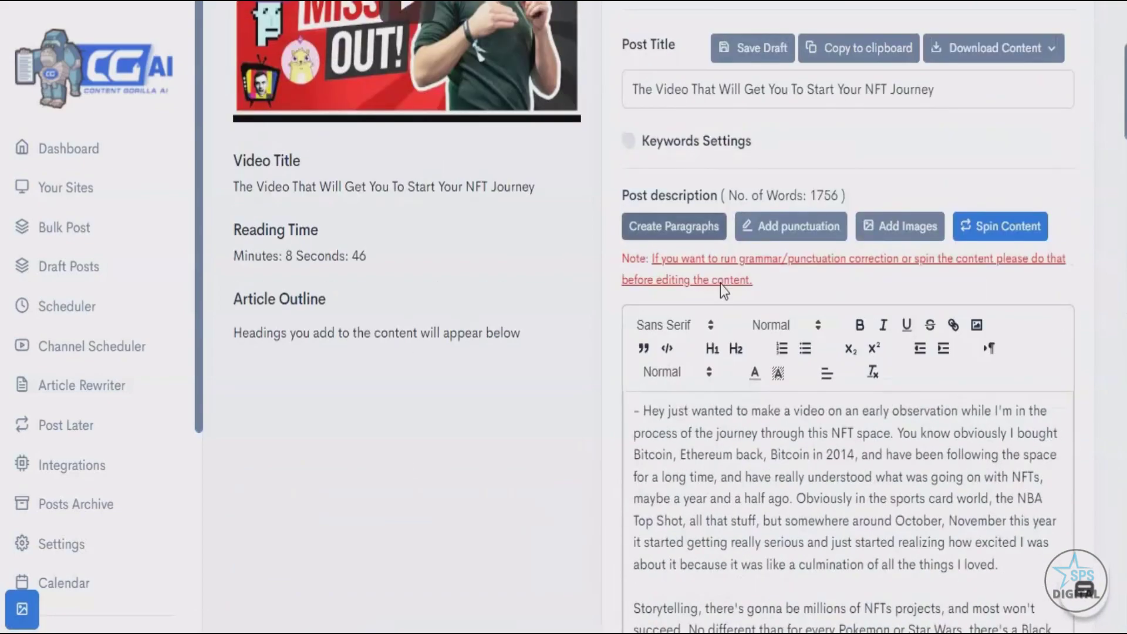
pyautogui.scroll(-8, 671, 303)
pyautogui.scroll(-20, 734, 260)
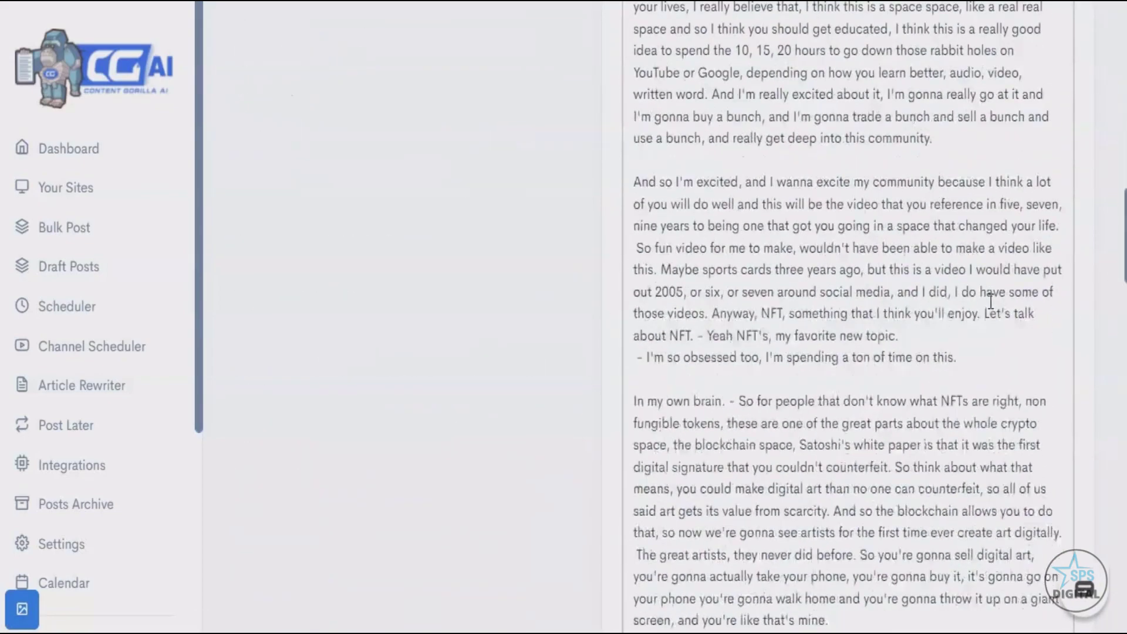
pyautogui.scroll(-10, 991, 302)
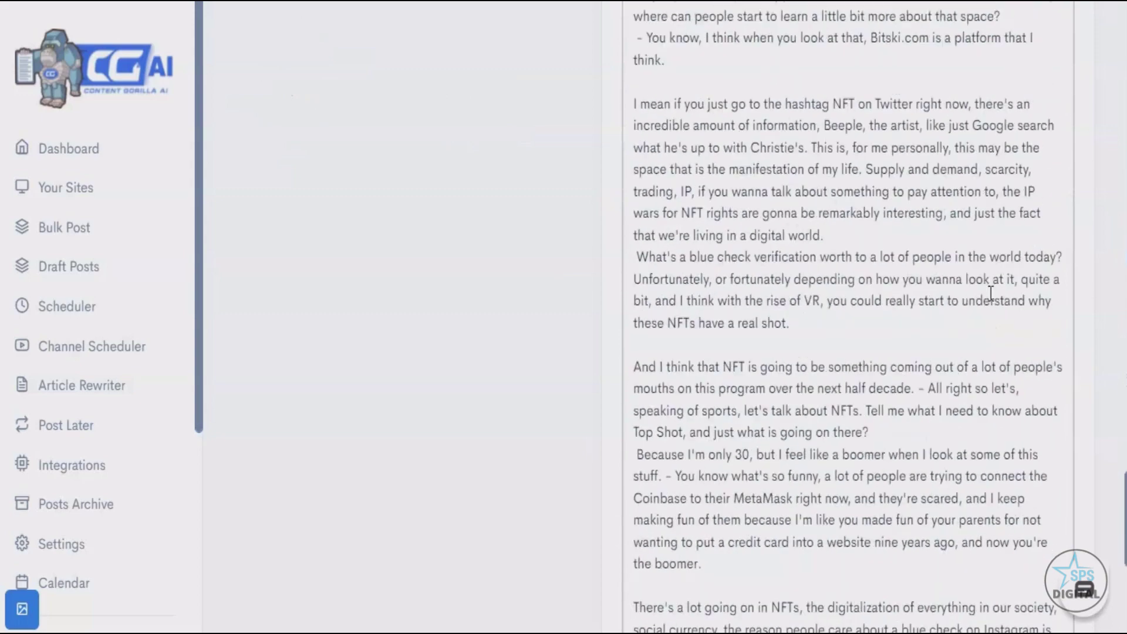
pyautogui.scroll(-7, 991, 293)
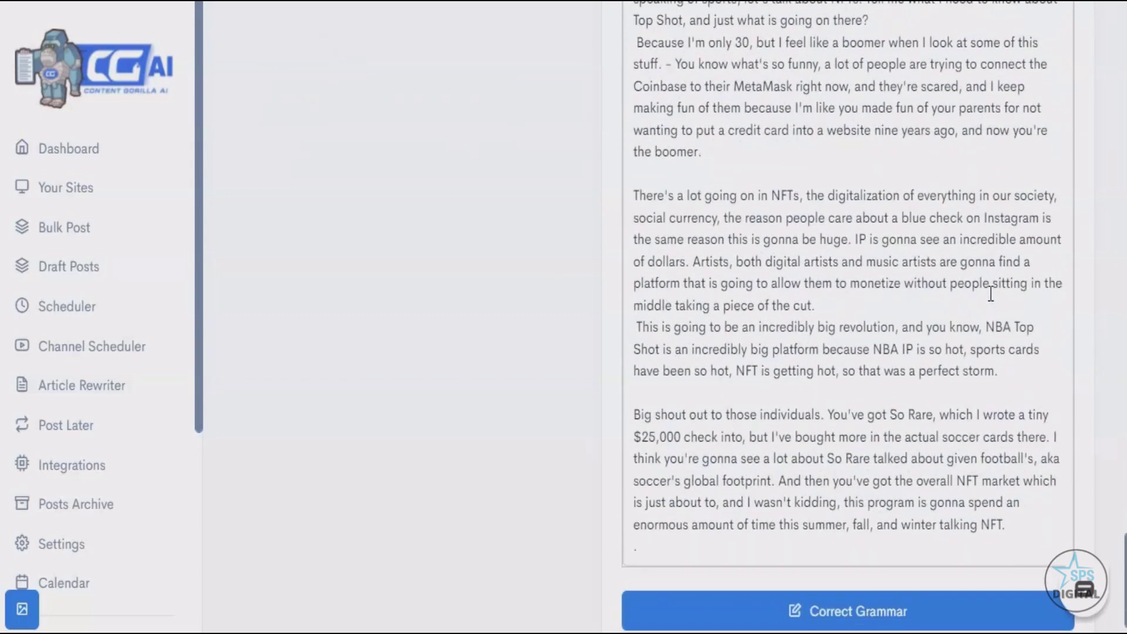
# - Break the transcript into a new paragraph after 'Bucky O'Hare.'
pyautogui.click(957, 311)
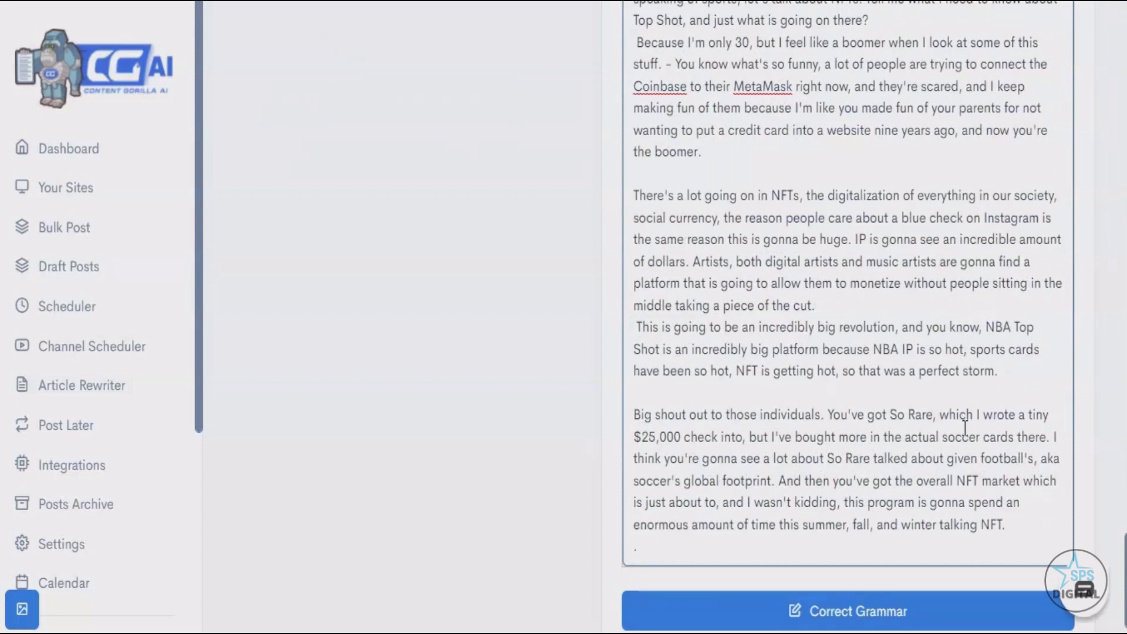
pyautogui.scroll(20, 962, 370)
pyautogui.scroll(2, 965, 429)
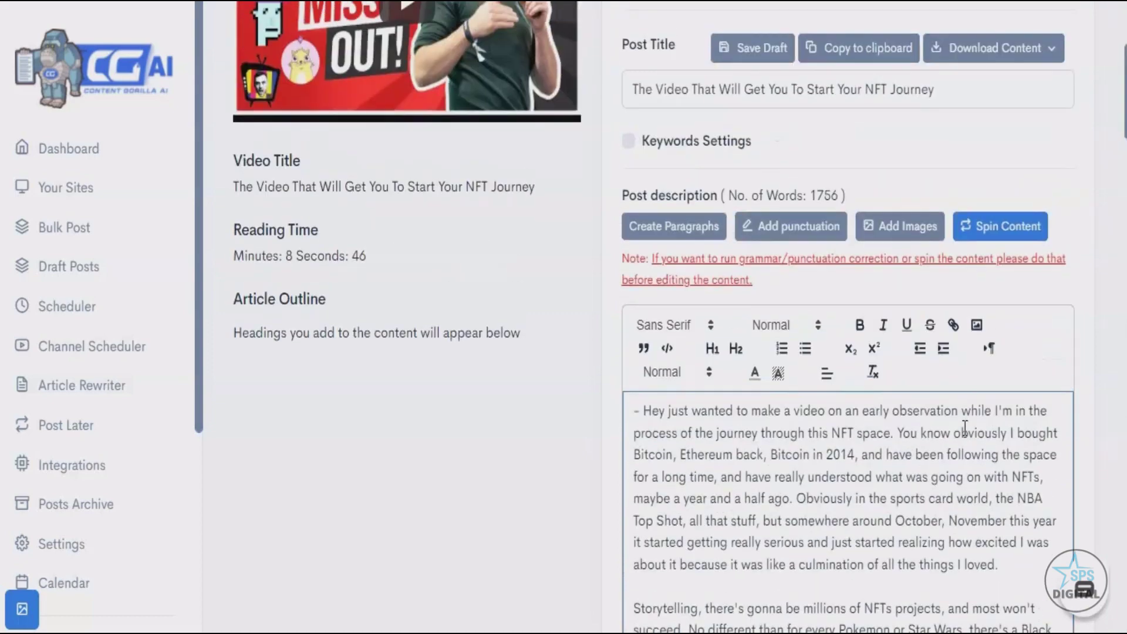
pyautogui.scroll(-2, 966, 434)
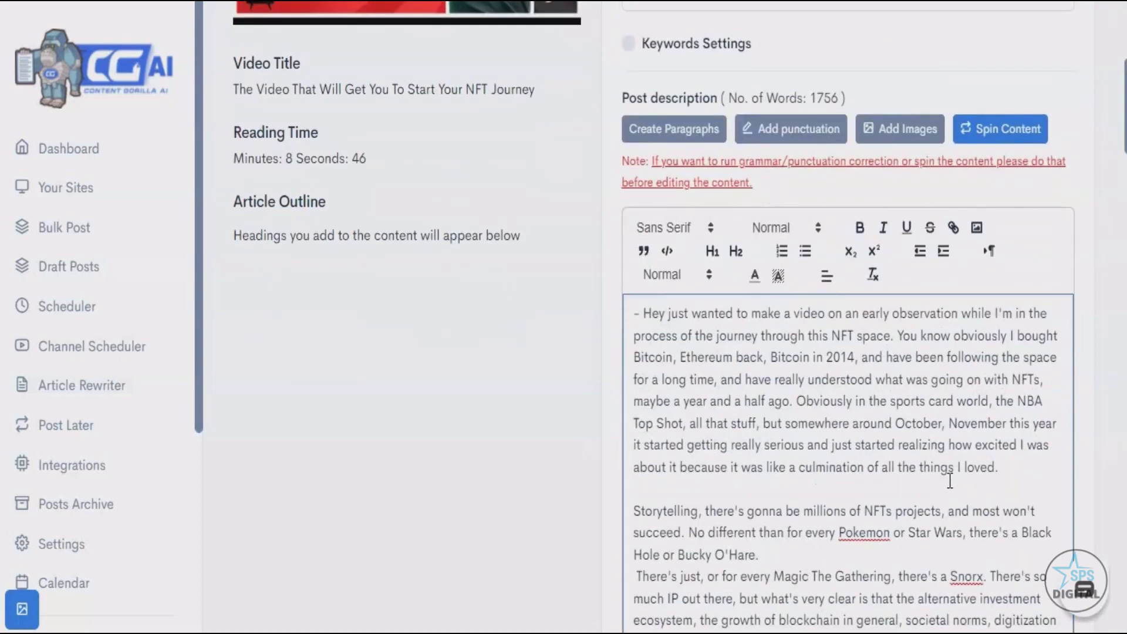
pyautogui.scroll(-3, 951, 486)
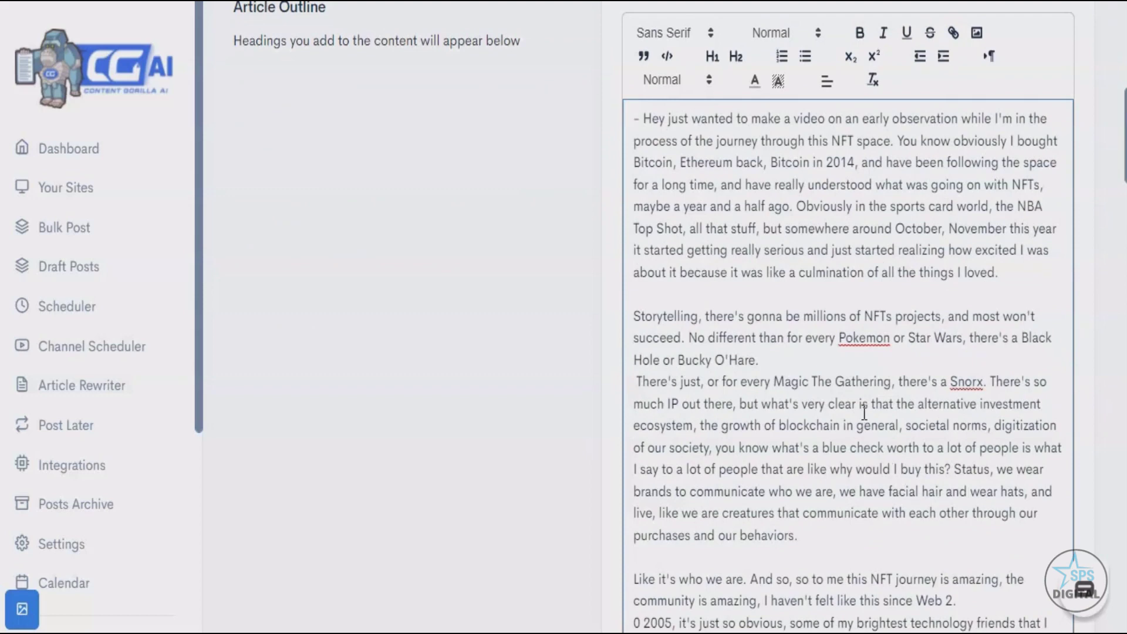
pyautogui.click(854, 368)
pyautogui.press('Return')
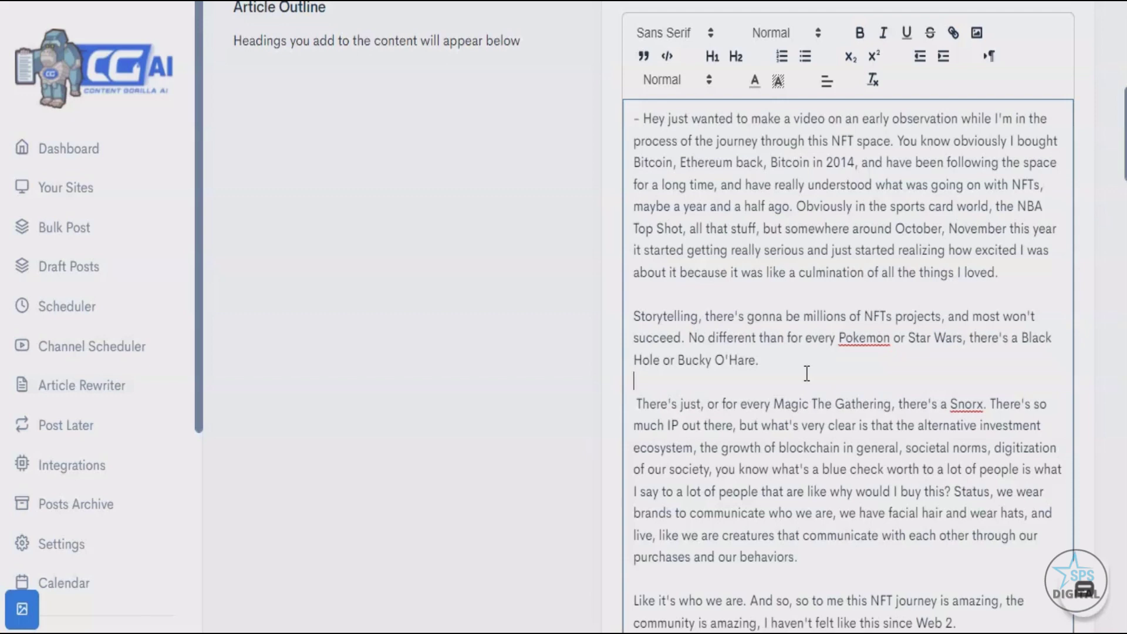
# - Add an 'Overview:' line at the top of the article as a top-level heading
pyautogui.scroll(3, 813, 364)
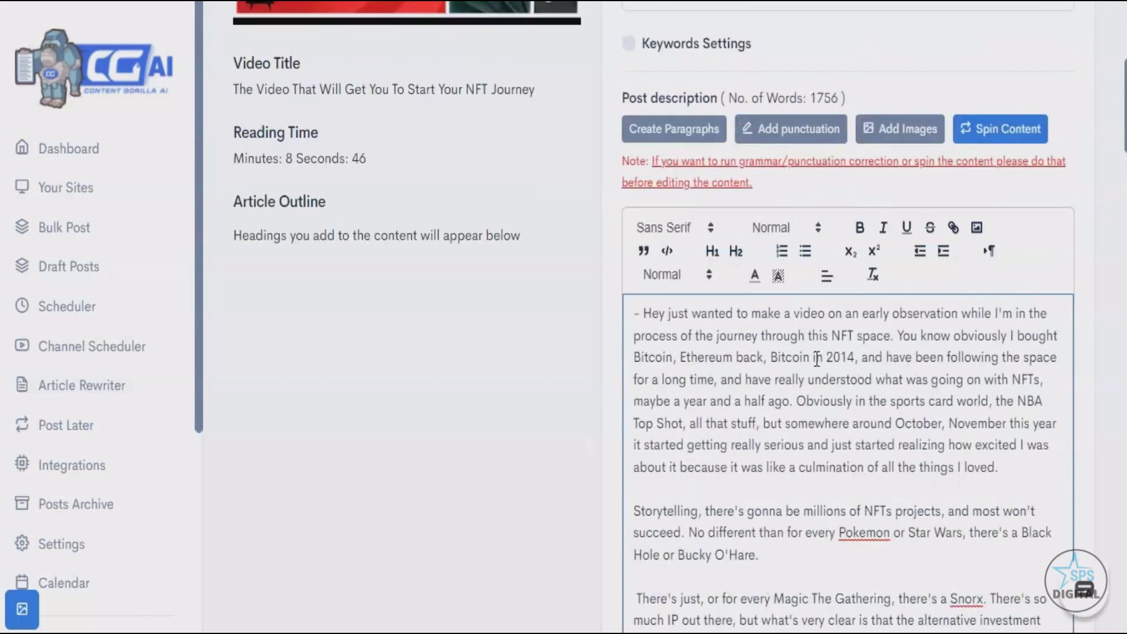
pyautogui.click(637, 311)
pyautogui.press('Return')
pyautogui.press('Return')
pyautogui.write('-')
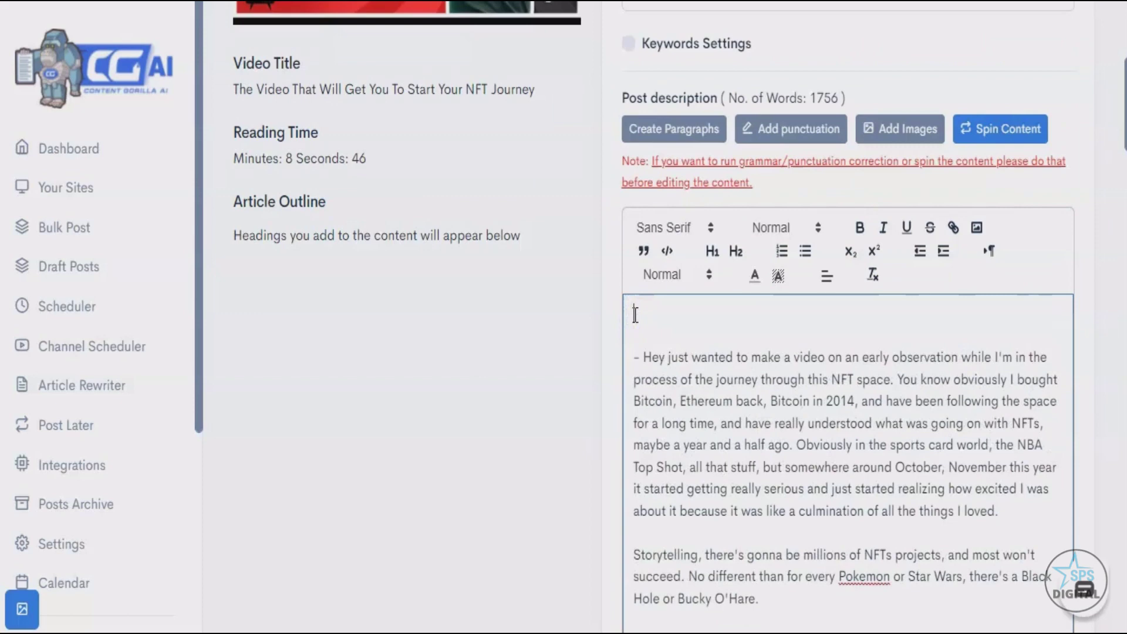
pyautogui.click(636, 314)
pyautogui.write('Dverview:')
pyautogui.hotkey('shift', 'Home')
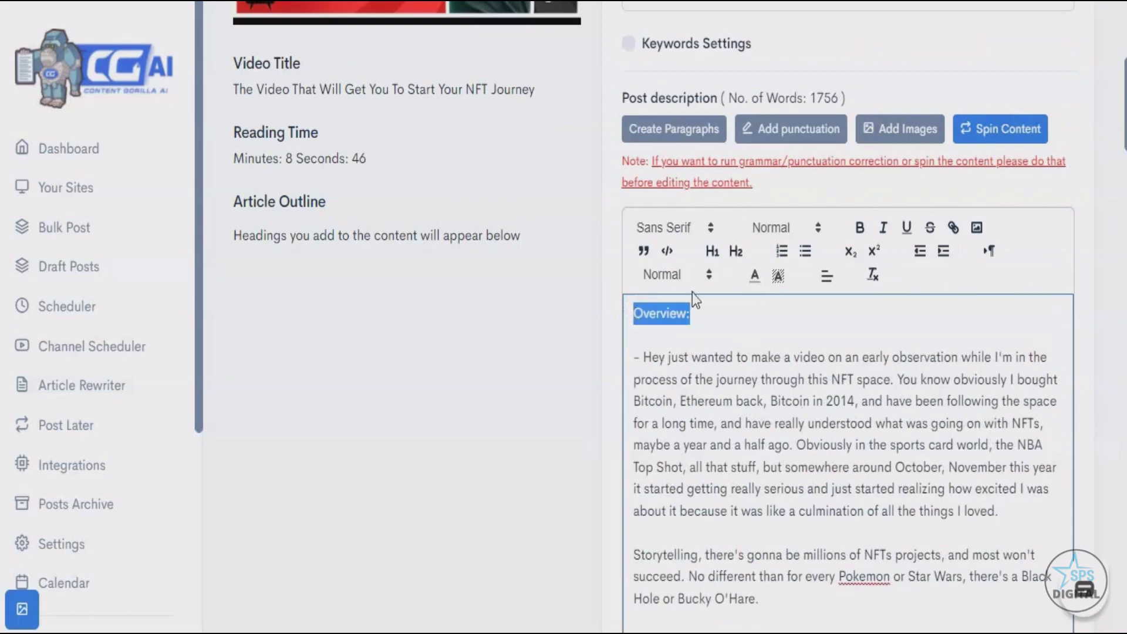
pyautogui.click(707, 255)
# - Insert a 'What is an NFT?' line after the paragraph ending 'since Web 2.'
pyautogui.scroll(-3, 792, 329)
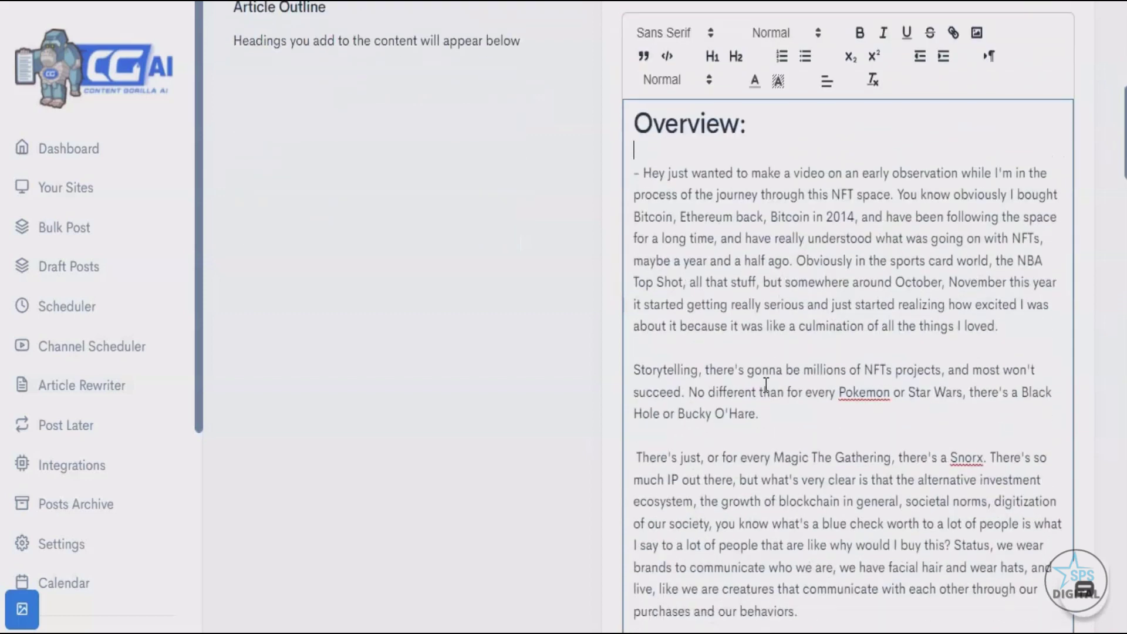
pyautogui.click(750, 346)
pyautogui.scroll(-4, 793, 322)
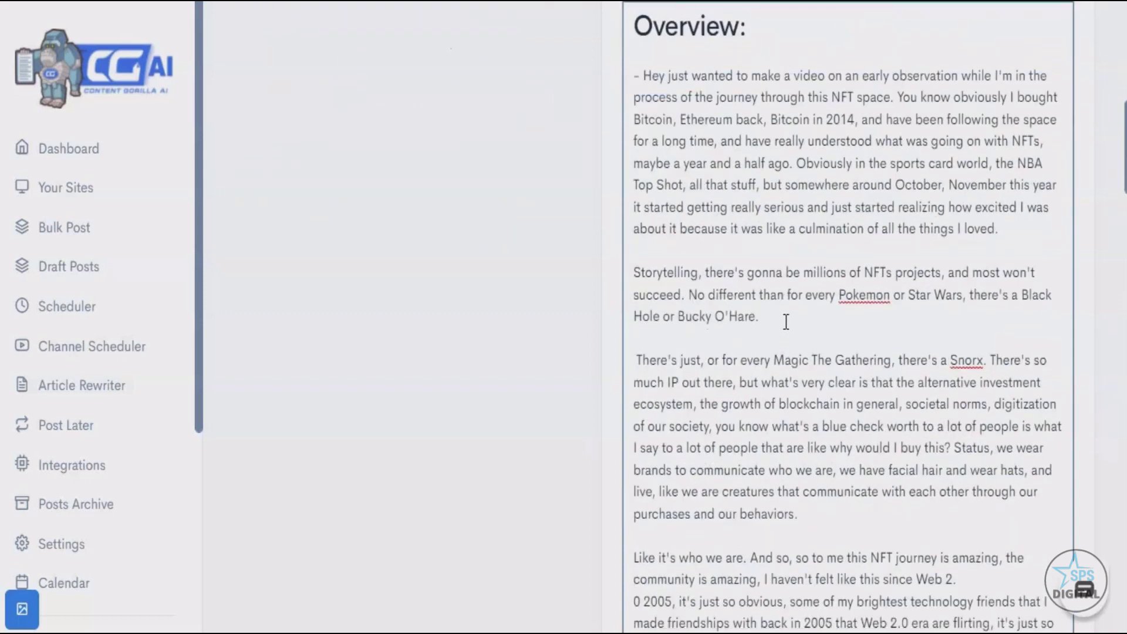
pyautogui.click(802, 220)
pyautogui.scroll(-2, 801, 351)
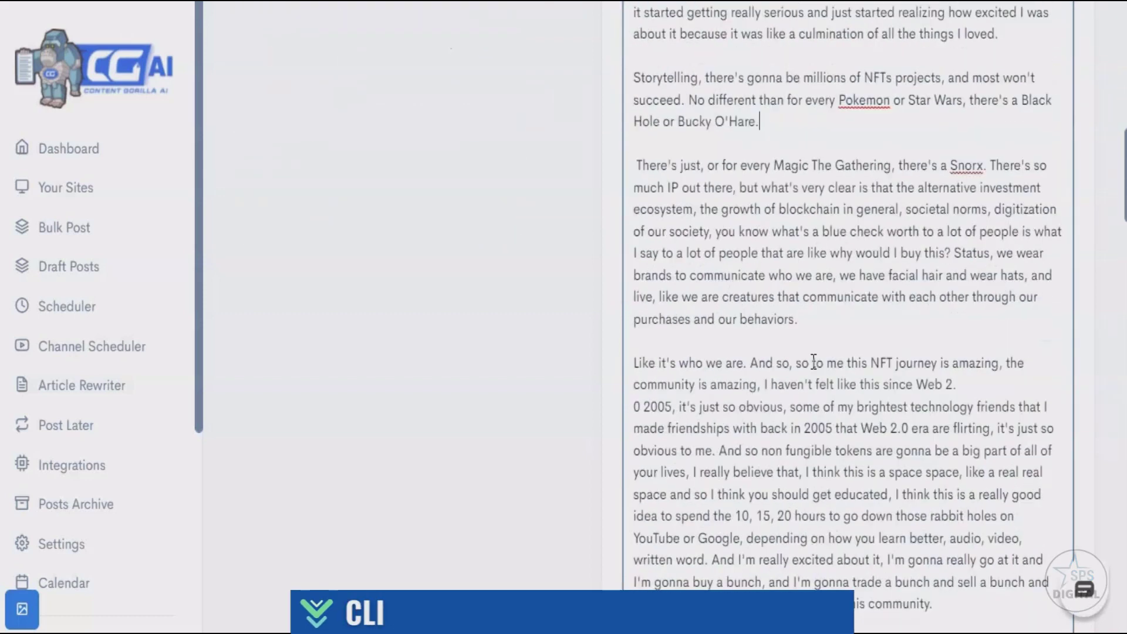
pyautogui.click(818, 320)
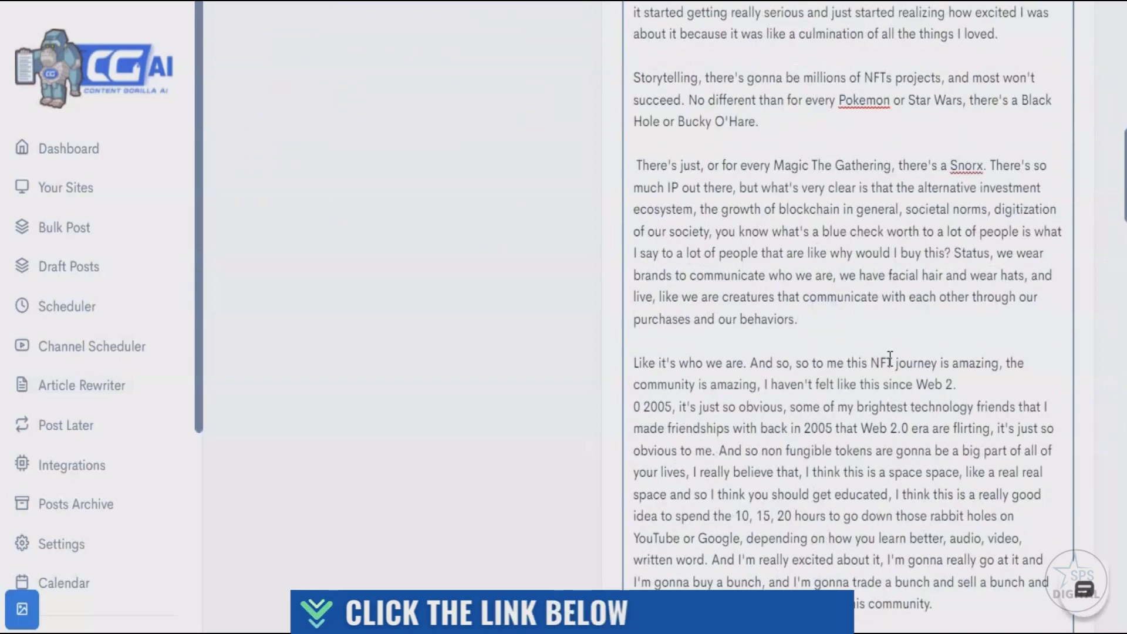
pyautogui.click(975, 379)
pyautogui.press('Return')
pyautogui.press('Return')
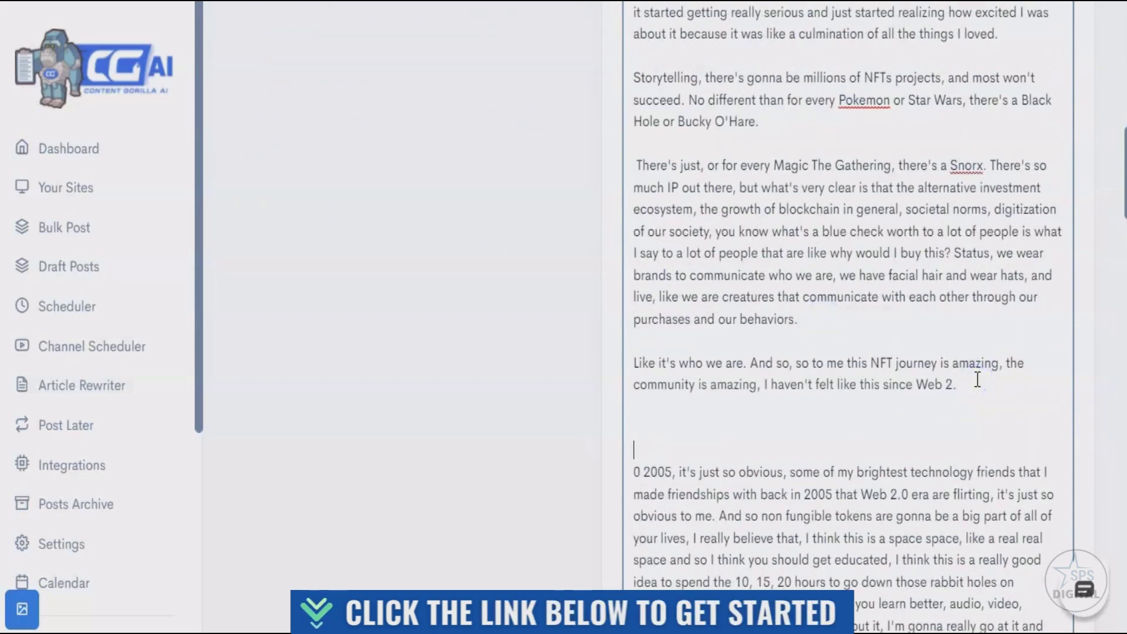
pyautogui.write('What is ')
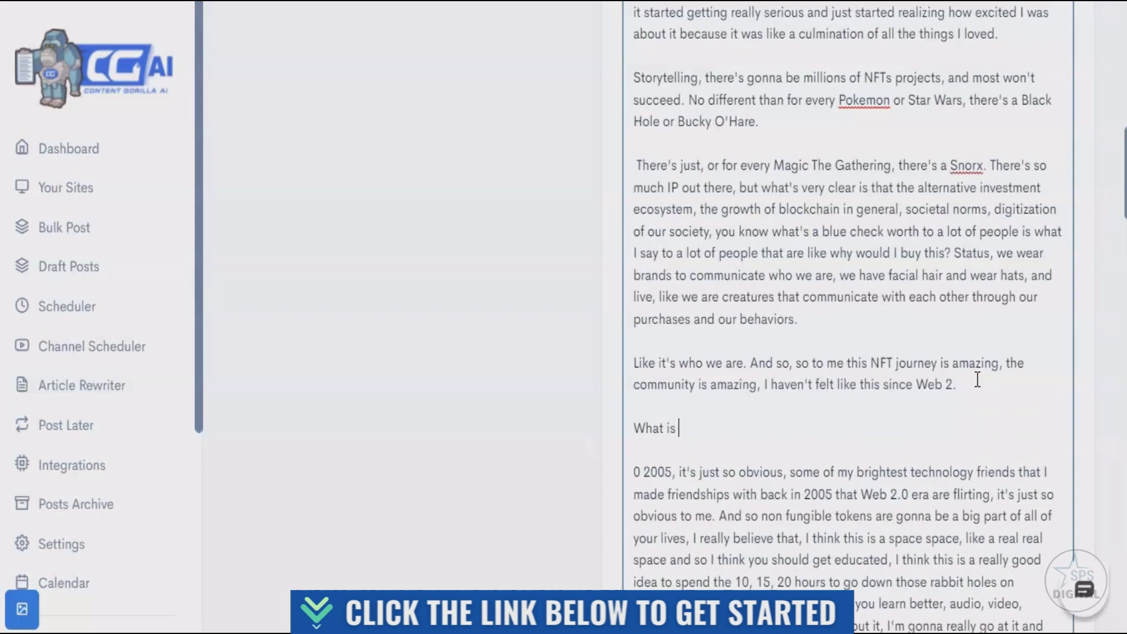
pyautogui.write('an AN')
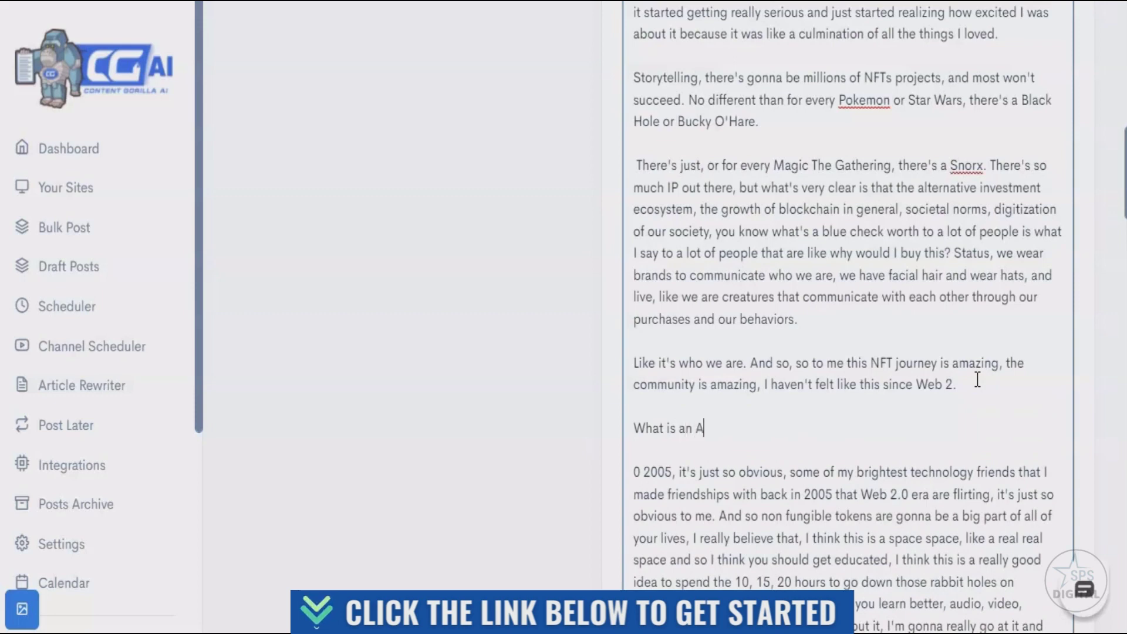
pyautogui.press('BackSpace')
pyautogui.press('BackSpace')
pyautogui.write('NFT?')
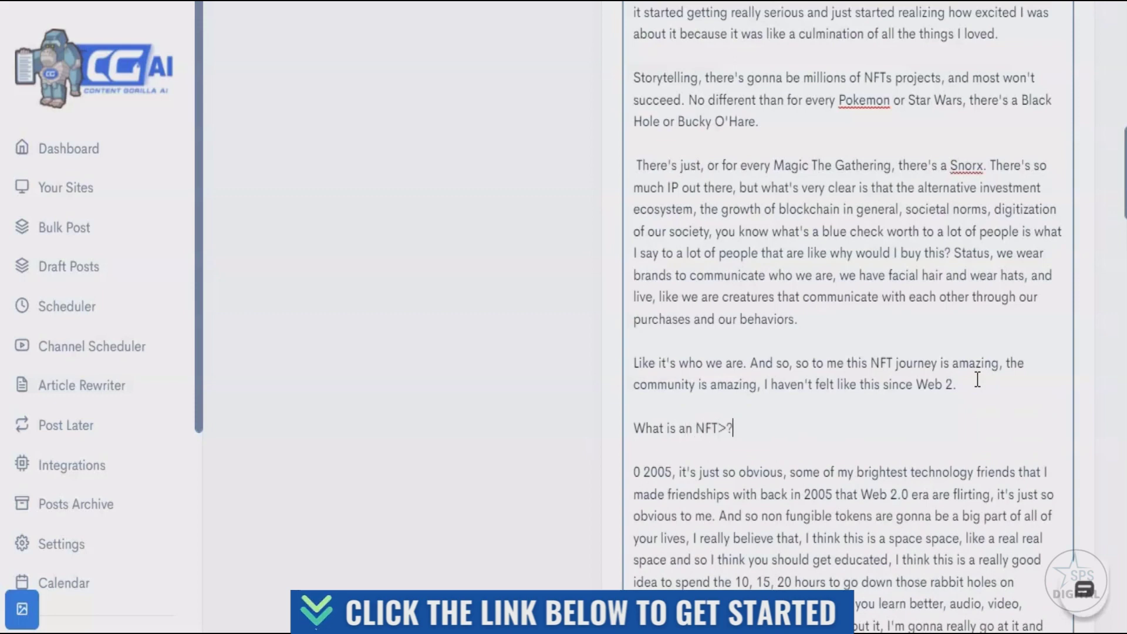
pyautogui.press('BackSpace')
pyautogui.write('?')
pyautogui.scroll(-2, 749, 415)
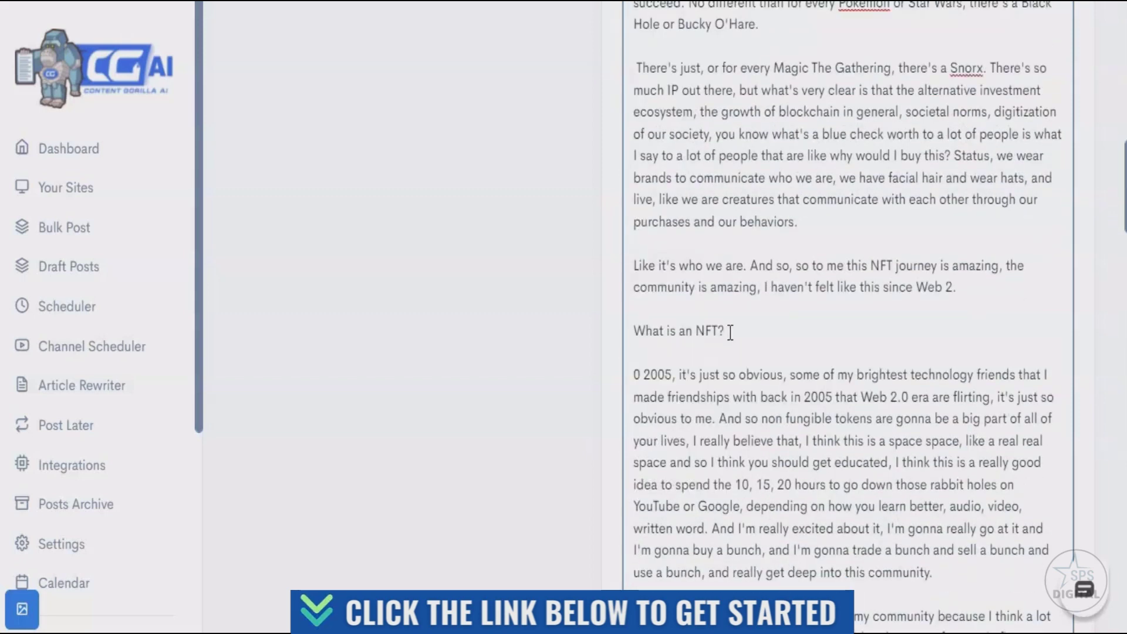
# - Select 'What is an NFT?' and set its expansion to 'in the voice of' a named public figure
pyautogui.moveTo(728, 330); pyautogui.dragTo(634, 327)
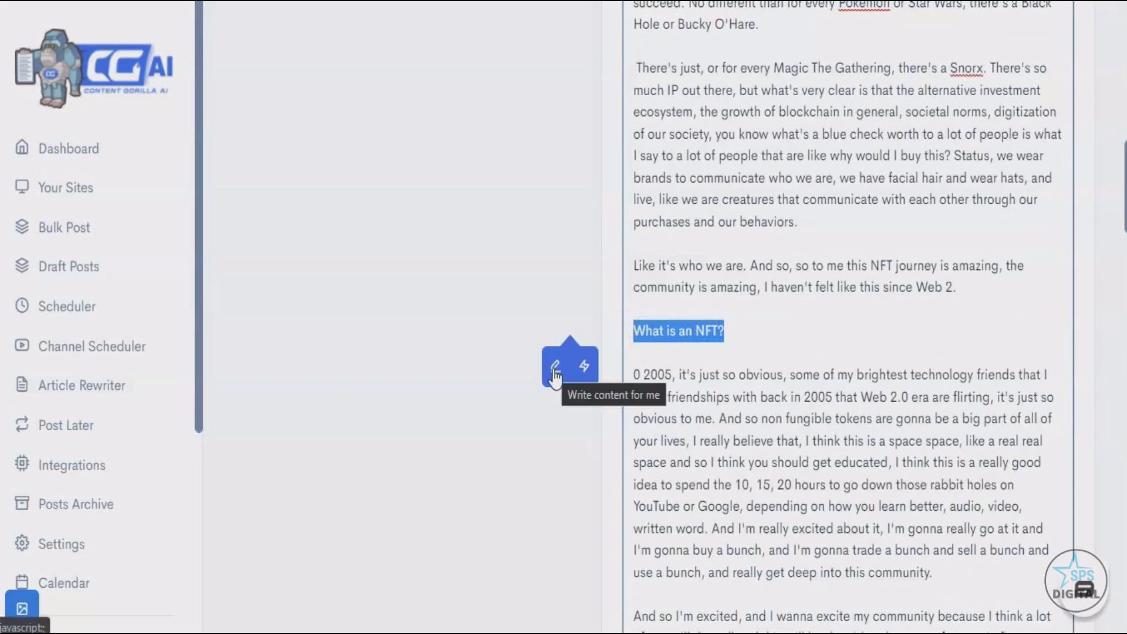
pyautogui.click(555, 370)
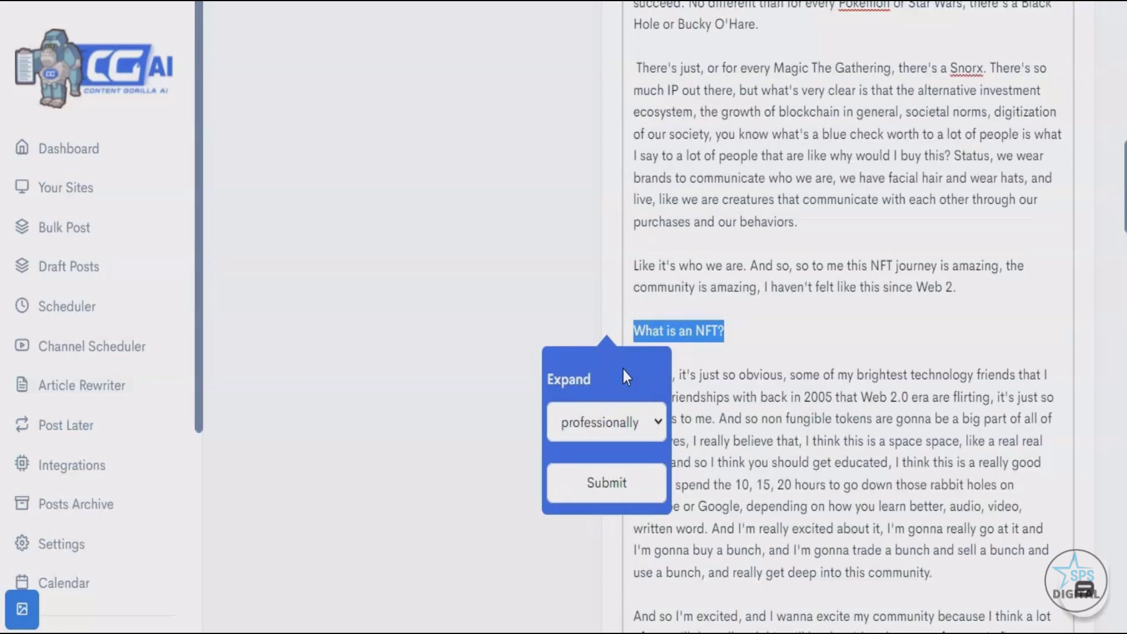
pyautogui.scroll(-2, 623, 405)
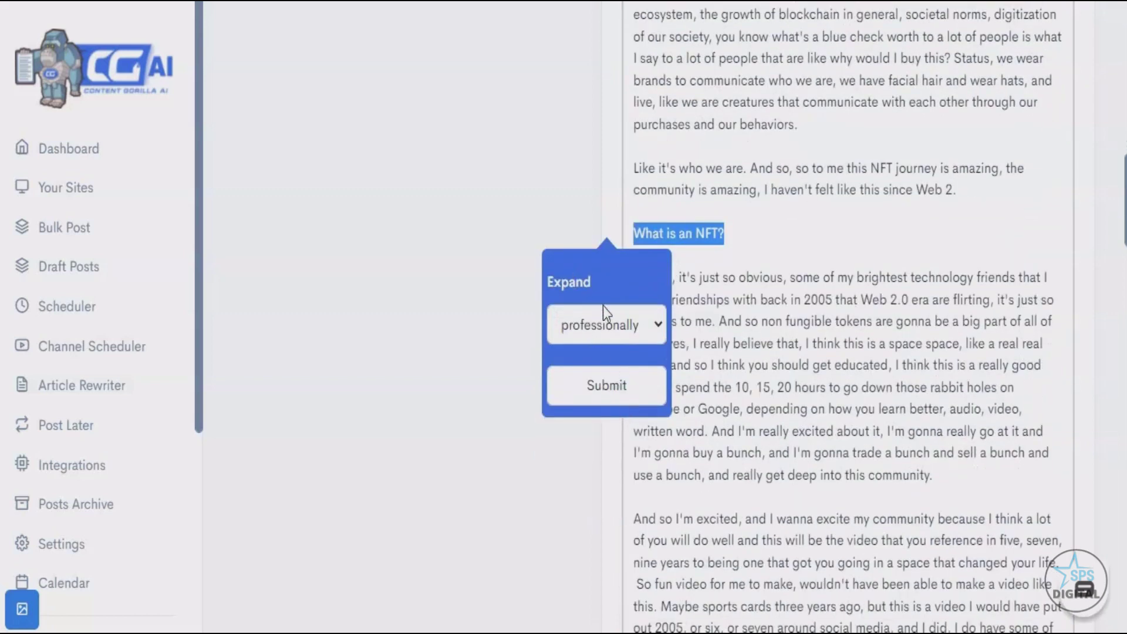
pyautogui.click(608, 322)
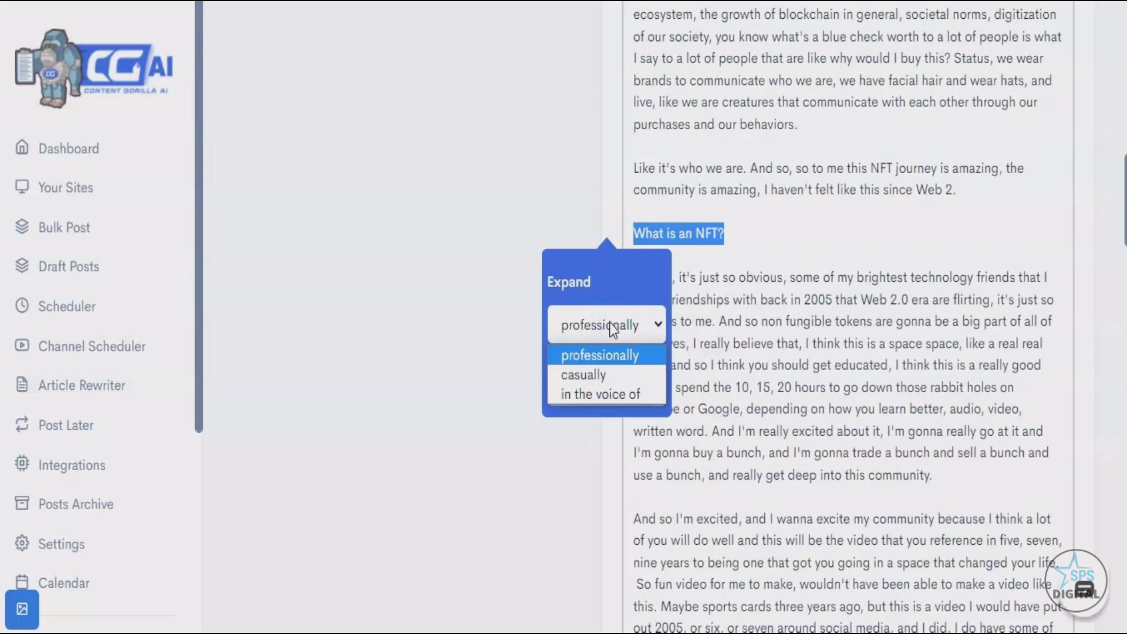
pyautogui.click(618, 392)
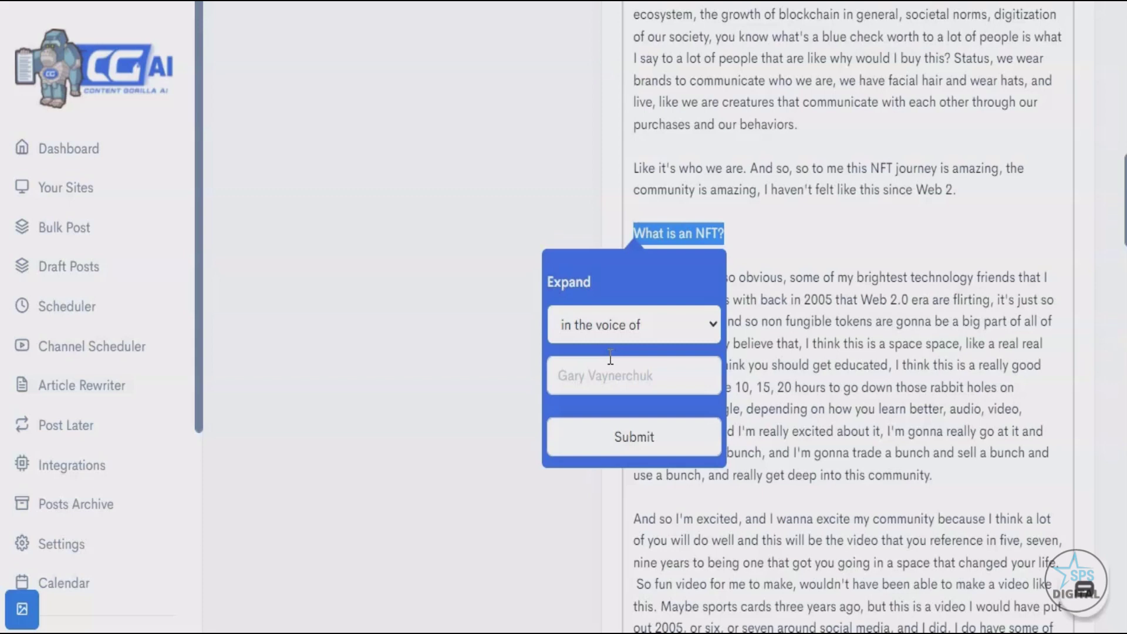
pyautogui.click(627, 385)
pyautogui.write('Gary ')
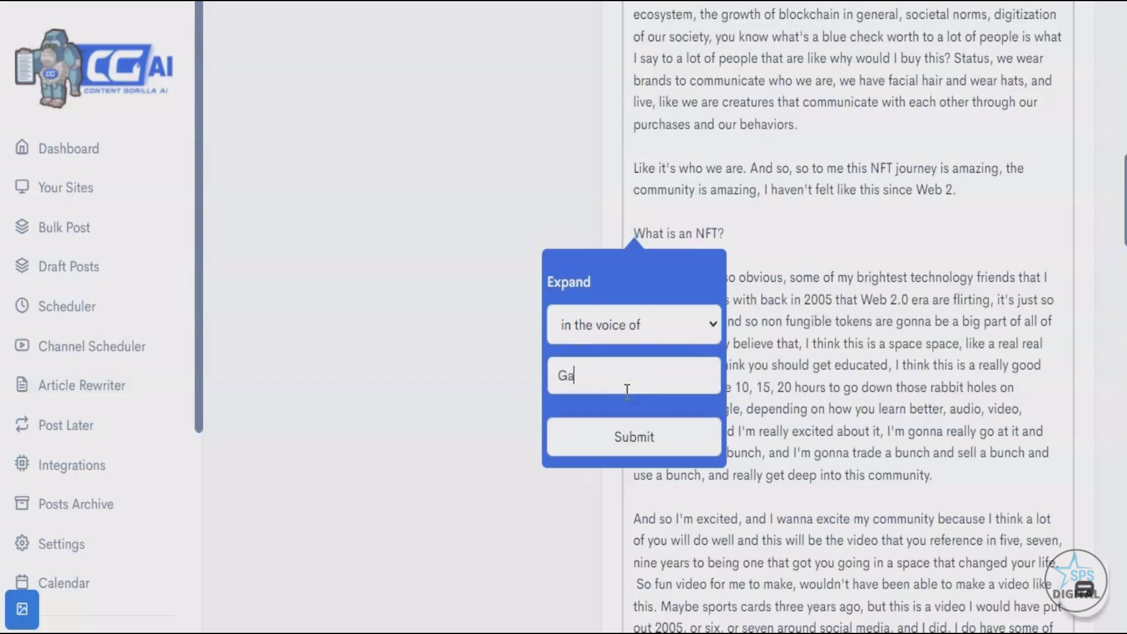
pyautogui.write('Vaynerchuk')
# - Submit the expansion and dismiss the success message once the NFT paragraph appears
pyautogui.click(621, 437)
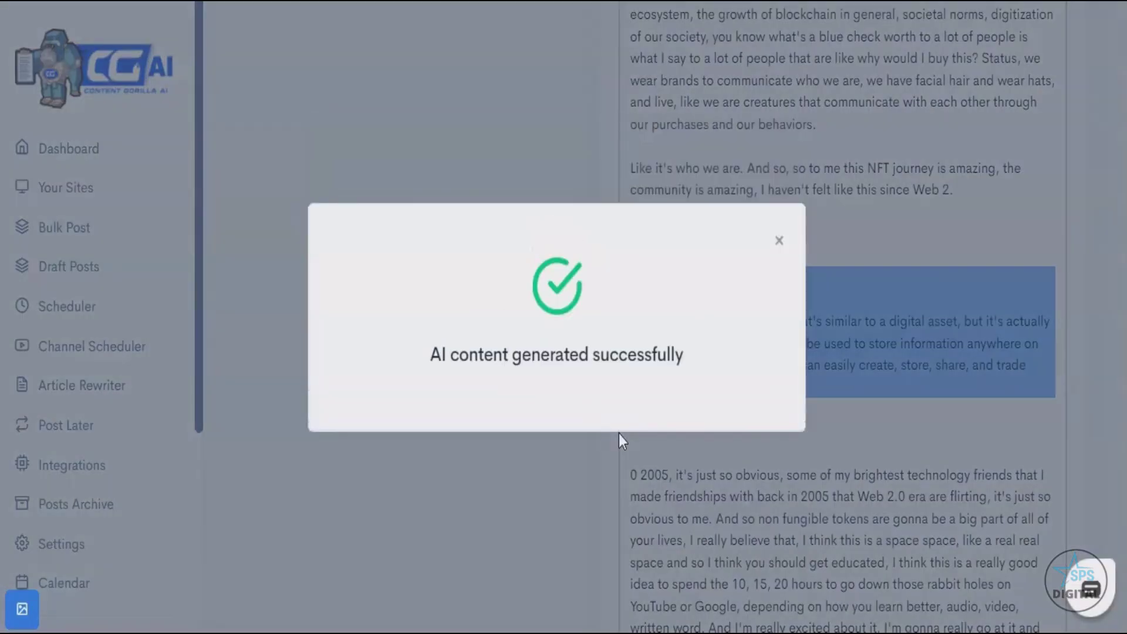
pyautogui.click(782, 237)
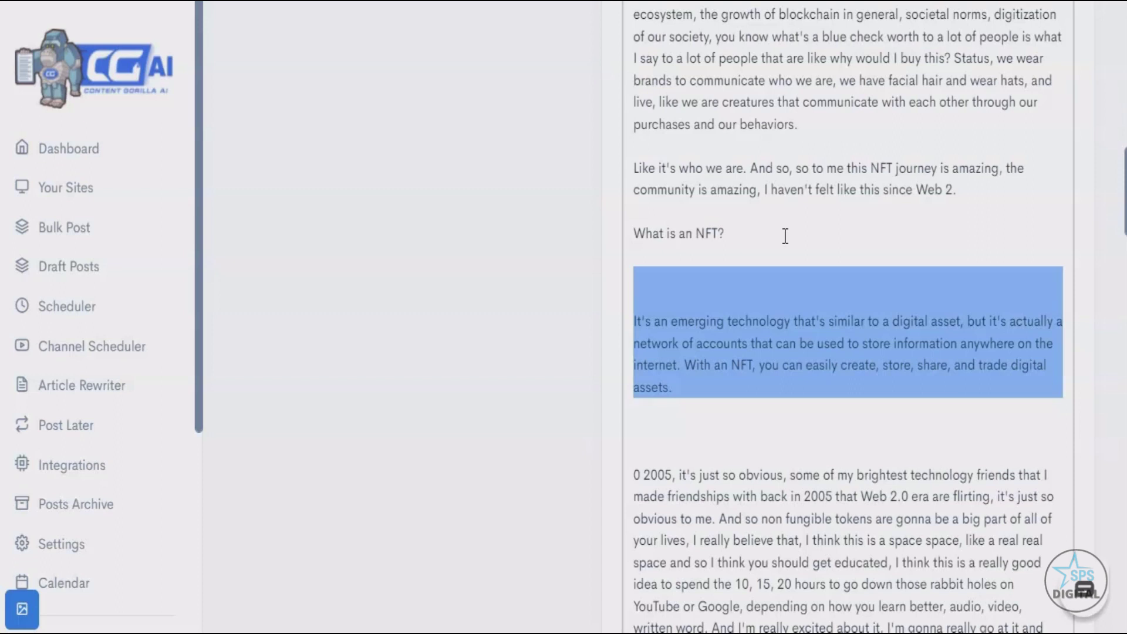
# - Click through the generated paragraph to review its text
pyautogui.click(786, 262)
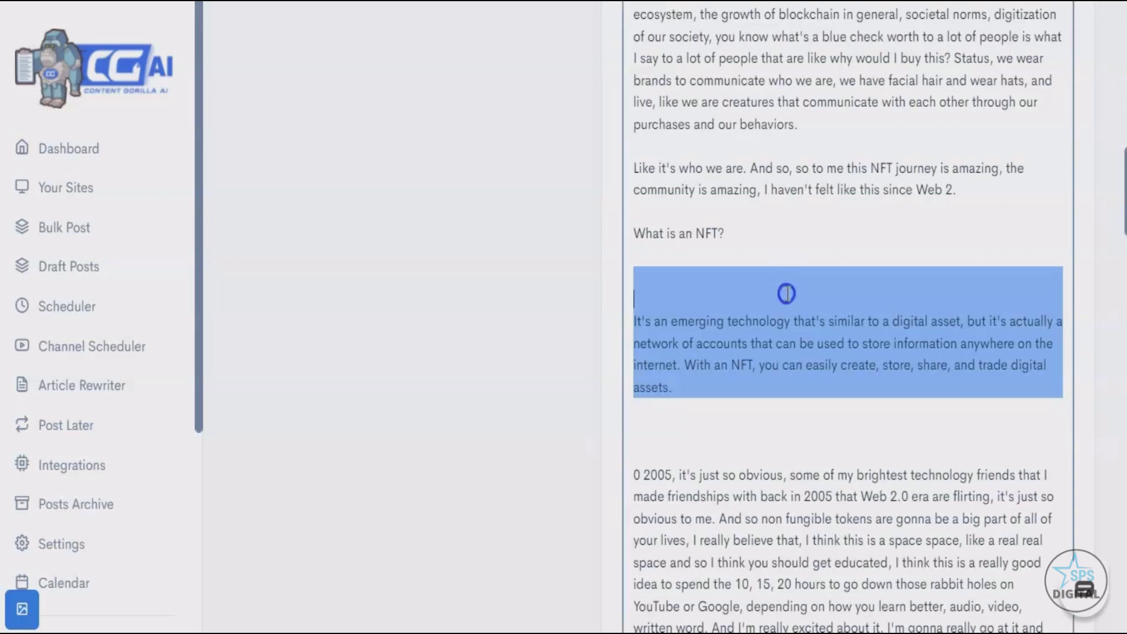
pyautogui.moveTo(634, 322); pyautogui.dragTo(671, 322)
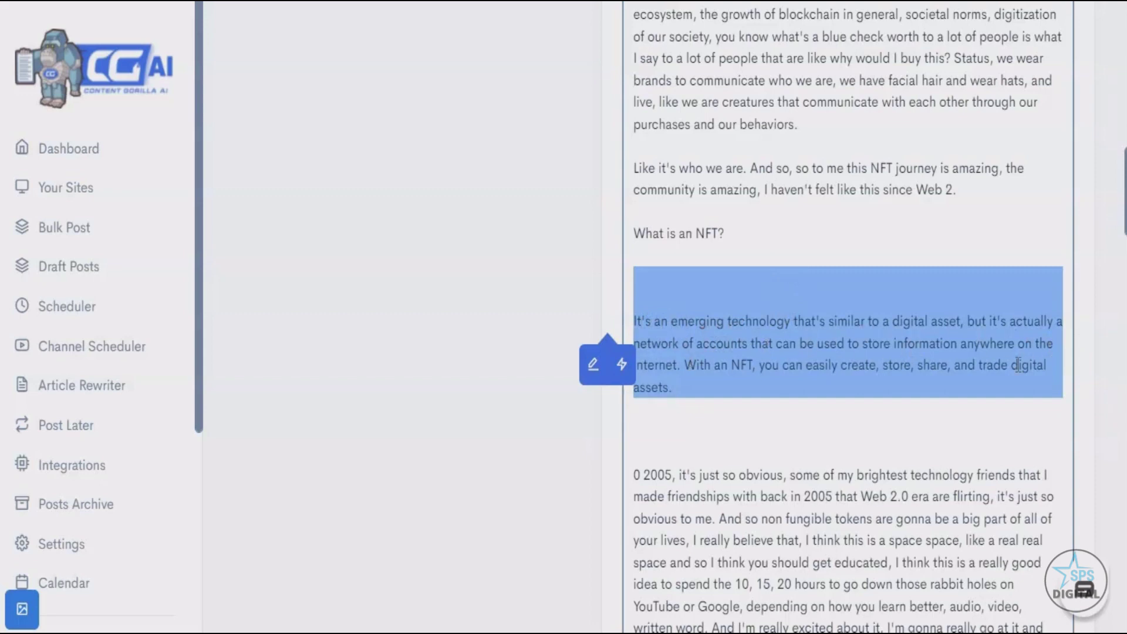
pyautogui.click(720, 386)
pyautogui.click(937, 399)
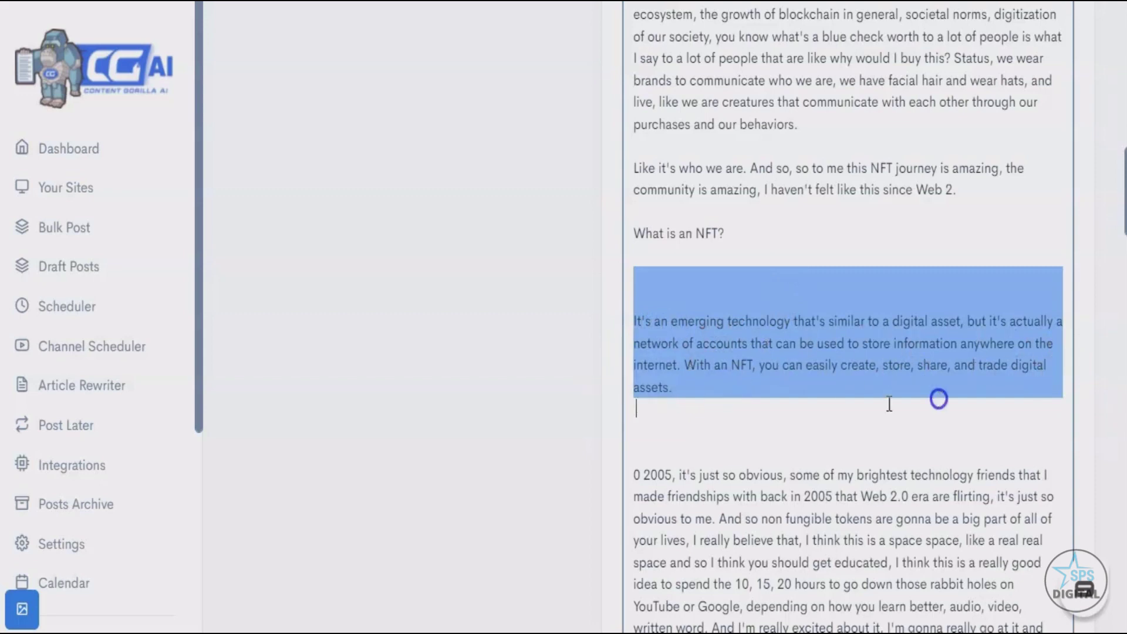
pyautogui.scroll(2, 706, 383)
pyautogui.scroll(-2, 710, 403)
# - Format the 'What is an NFT?' line as an H1 heading
pyautogui.tripleClick(712, 233)
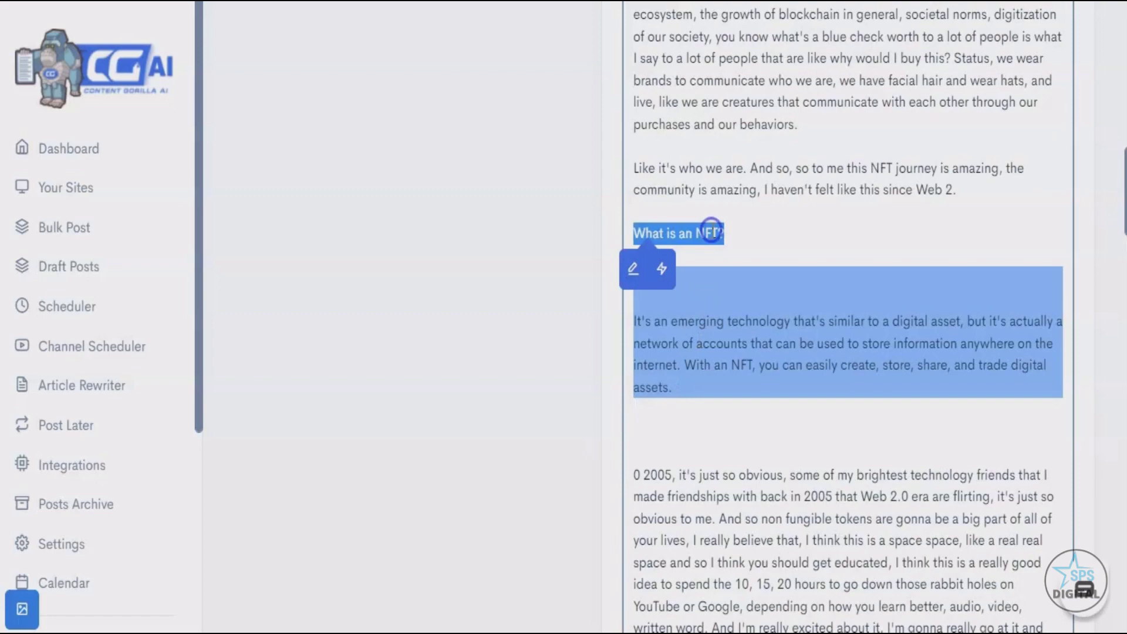
pyautogui.scroll(10, 727, 254)
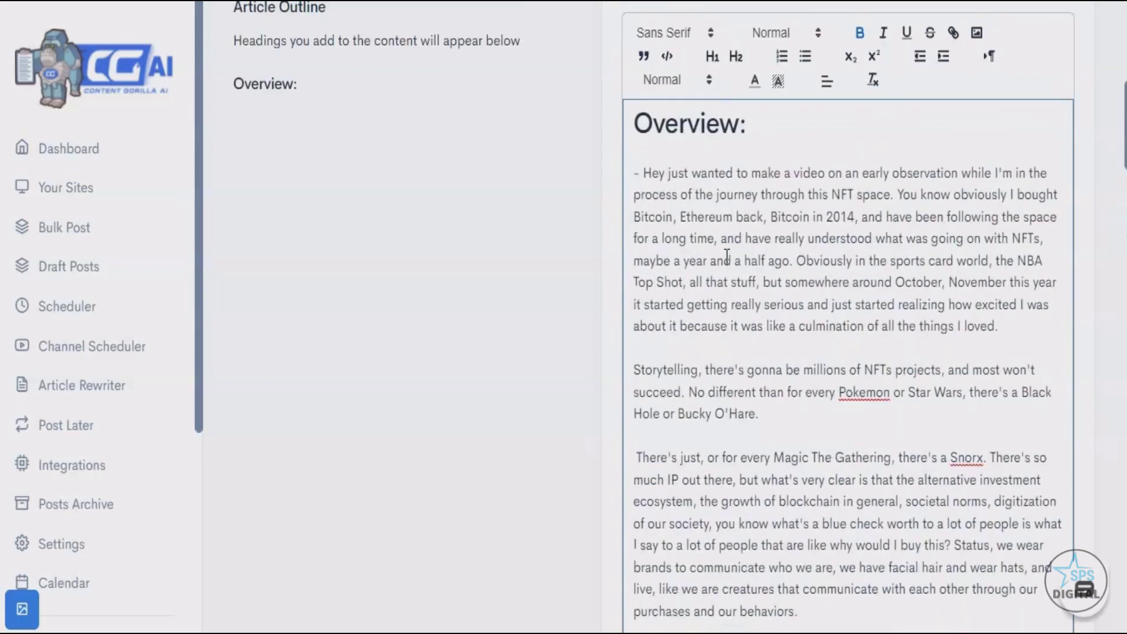
pyautogui.click(713, 56)
pyautogui.scroll(-12, 761, 328)
pyautogui.click(805, 405)
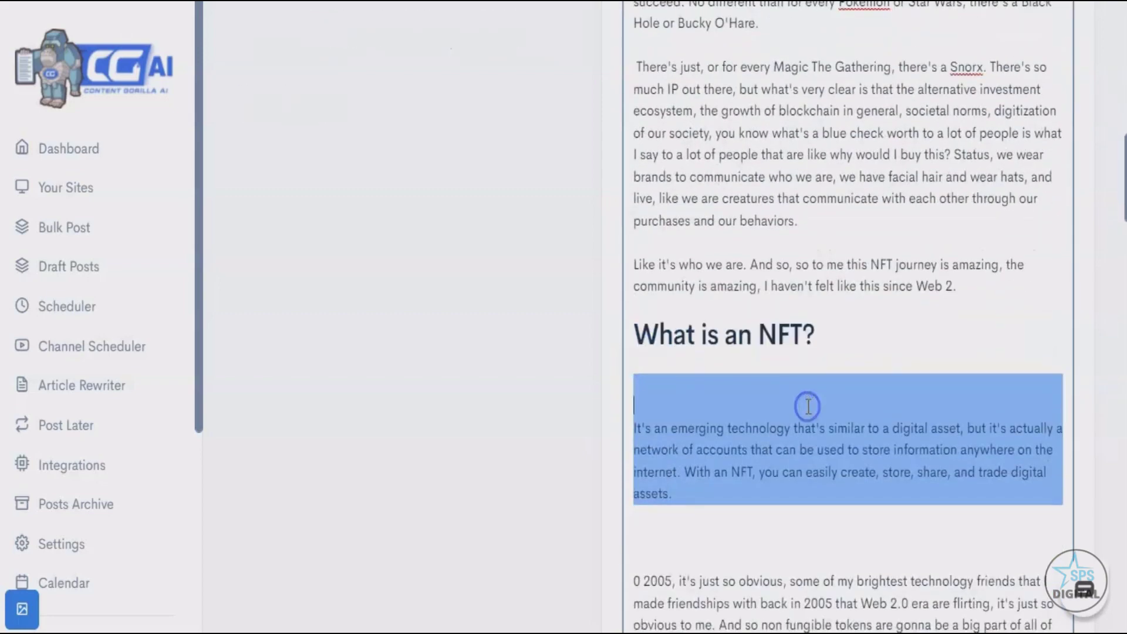
pyautogui.scroll(-5, 920, 221)
# - Add a selected 'Future of NFT' line before the 'In my own brain.' paragraph
pyautogui.scroll(-9, 960, 194)
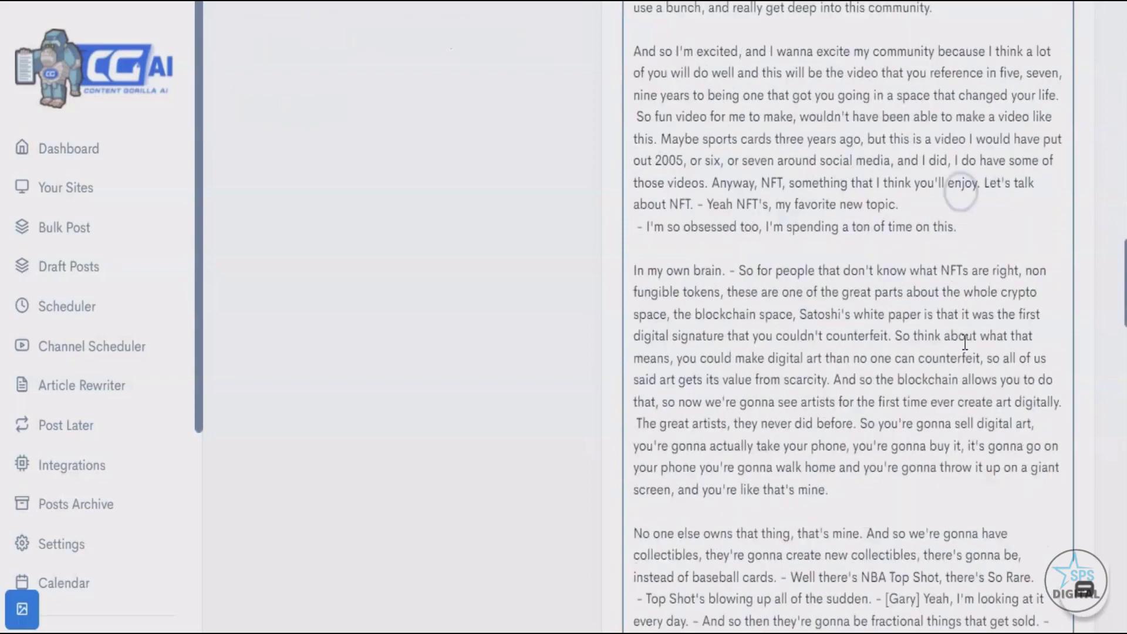
pyautogui.scroll(-10, 965, 343)
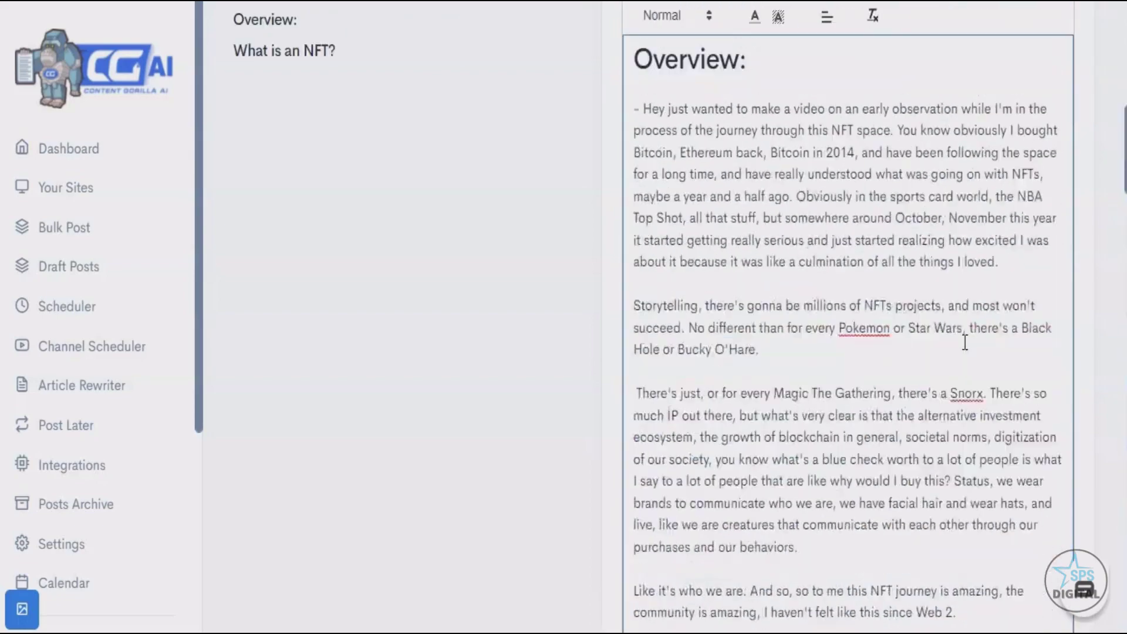
pyautogui.scroll(5, 964, 344)
pyautogui.scroll(-18, 963, 344)
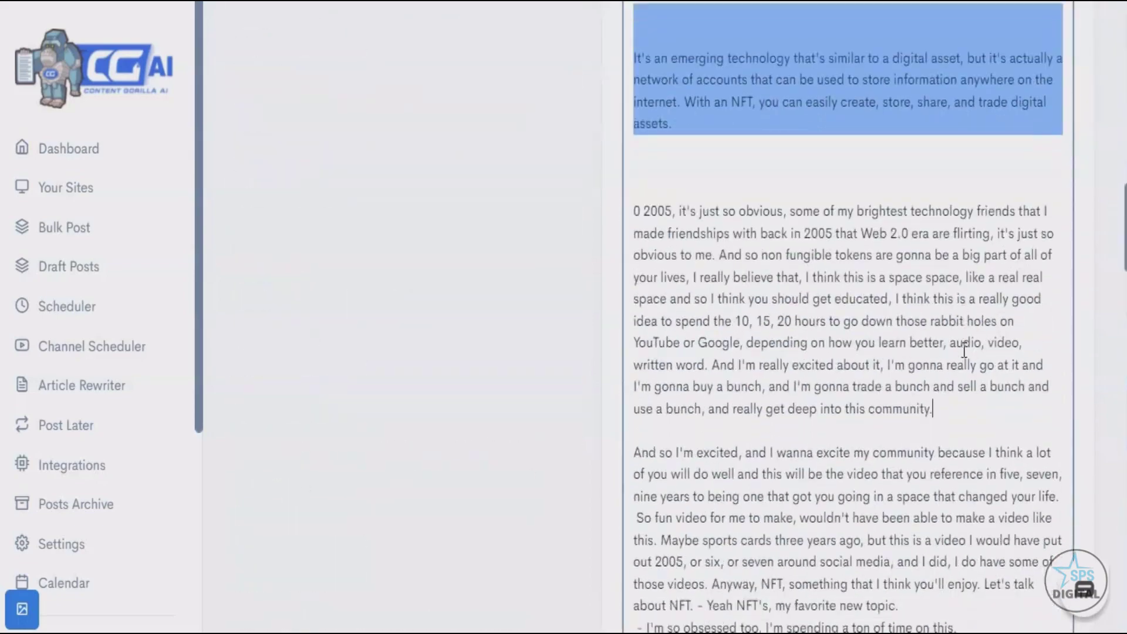
pyautogui.scroll(-5, 963, 351)
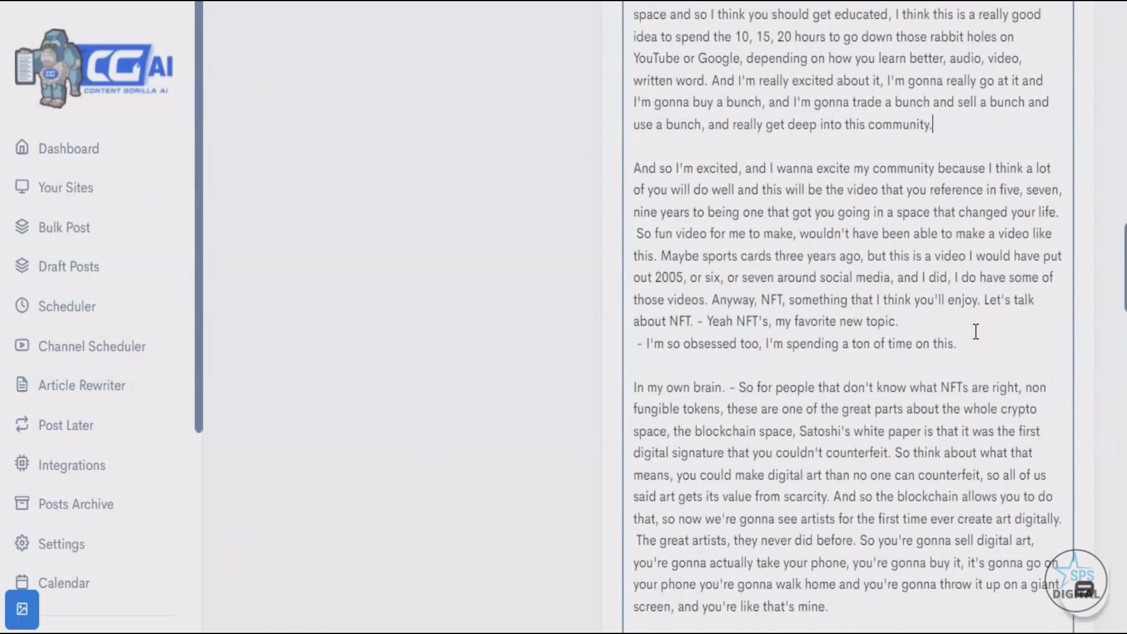
pyautogui.click(978, 343)
pyautogui.press('Return')
pyautogui.press('Return')
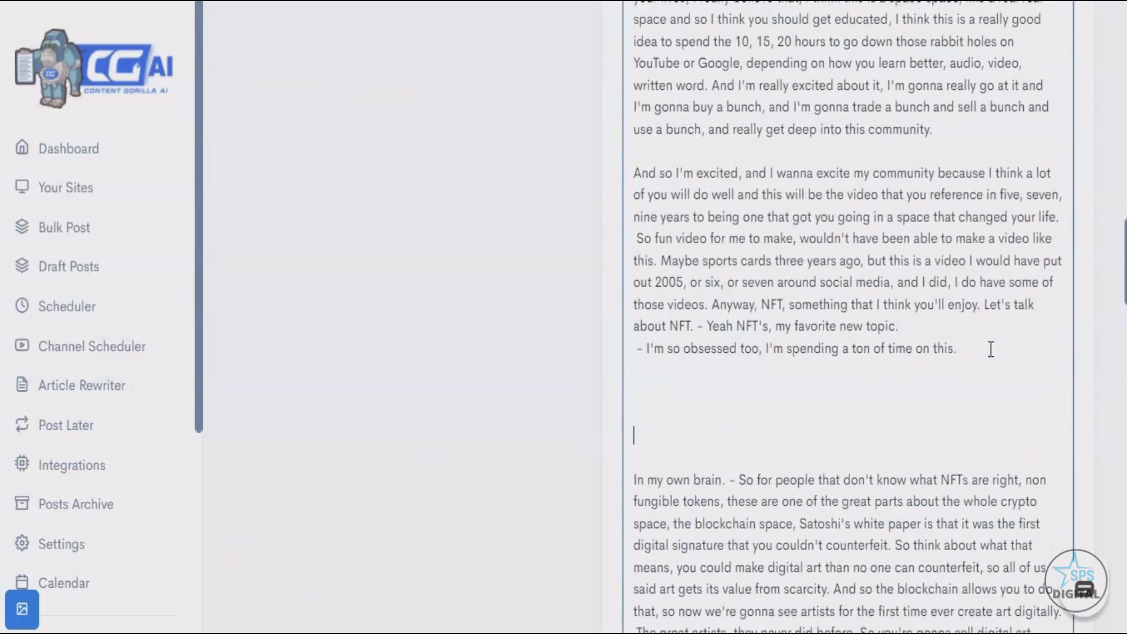
pyautogui.click(958, 392)
pyautogui.write('N')
pyautogui.write('Future of NFT')
pyautogui.hotkey('ctrl', 'shift', 'Left')
pyautogui.hotkey('ctrl', 'shift', 'Left')
pyautogui.hotkey('ctrl', 'shift', 'Left')
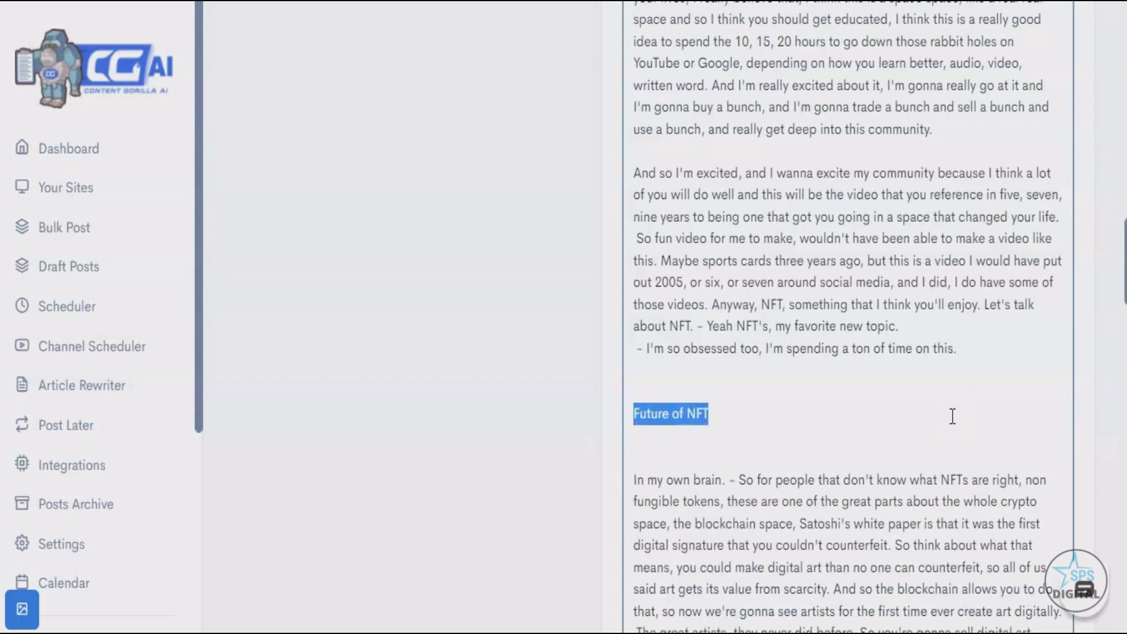
# - Expand 'Future of NFT' in a named celebrity's voice and dismiss the success message
pyautogui.click(657, 413)
pyautogui.moveTo(633, 415); pyautogui.dragTo(739, 415)
pyautogui.click(661, 453)
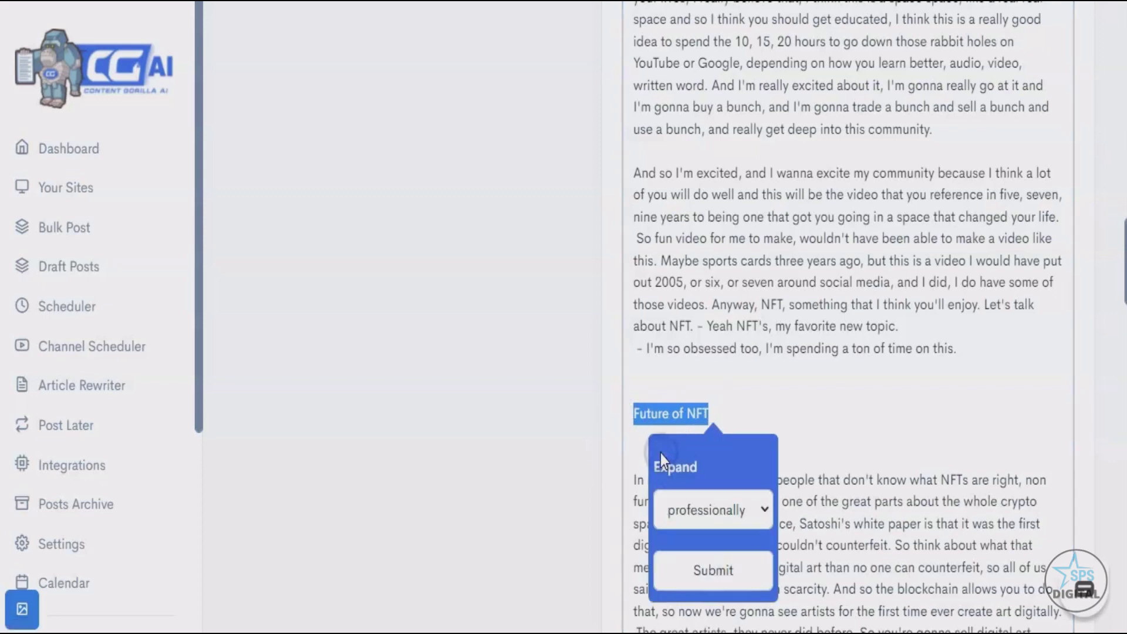
pyautogui.click(710, 511)
pyautogui.click(724, 578)
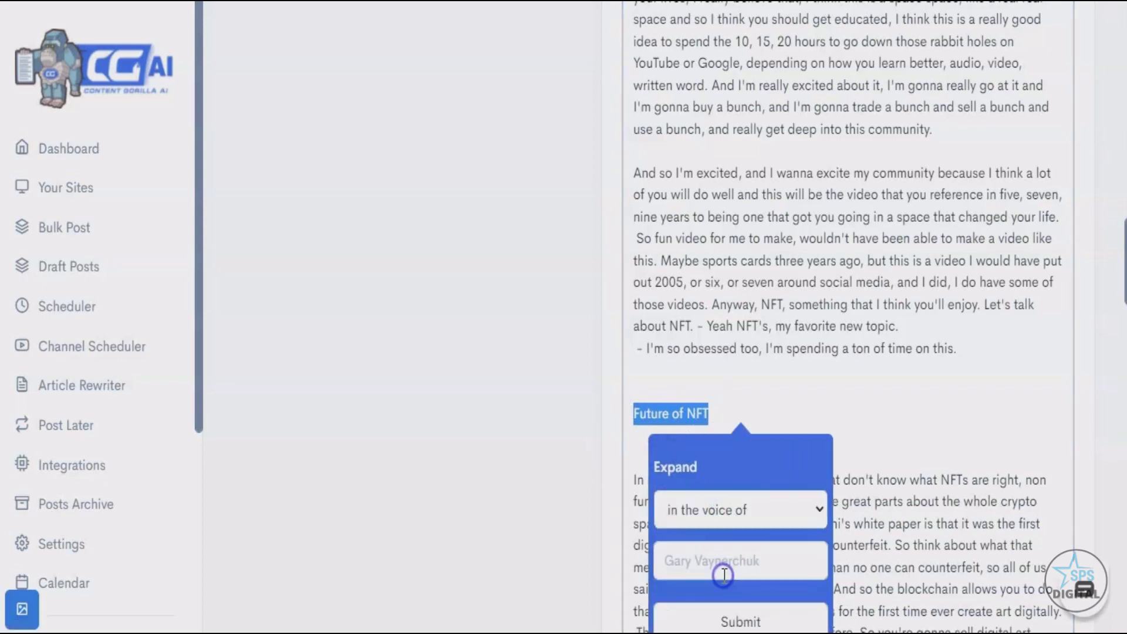
pyautogui.scroll(-2, 737, 522)
pyautogui.click(750, 464)
pyautogui.write('Will ')
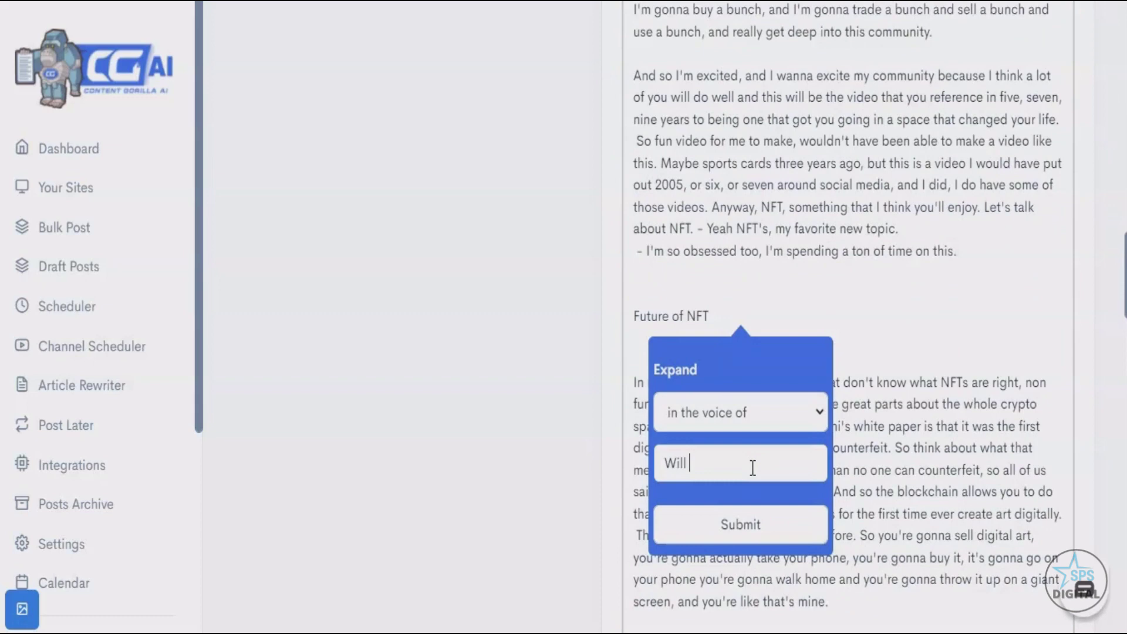
pyautogui.write('Smith')
pyautogui.click(749, 520)
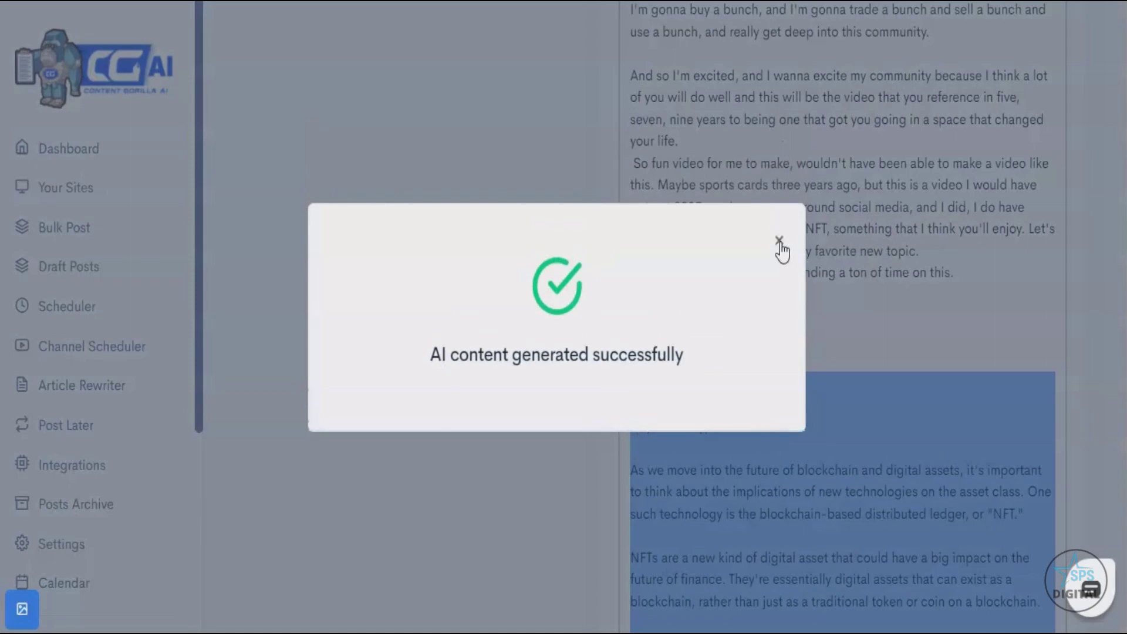
pyautogui.click(779, 241)
# - Remove the blank line above the generated text and close the edit popup
pyautogui.scroll(-2, 836, 383)
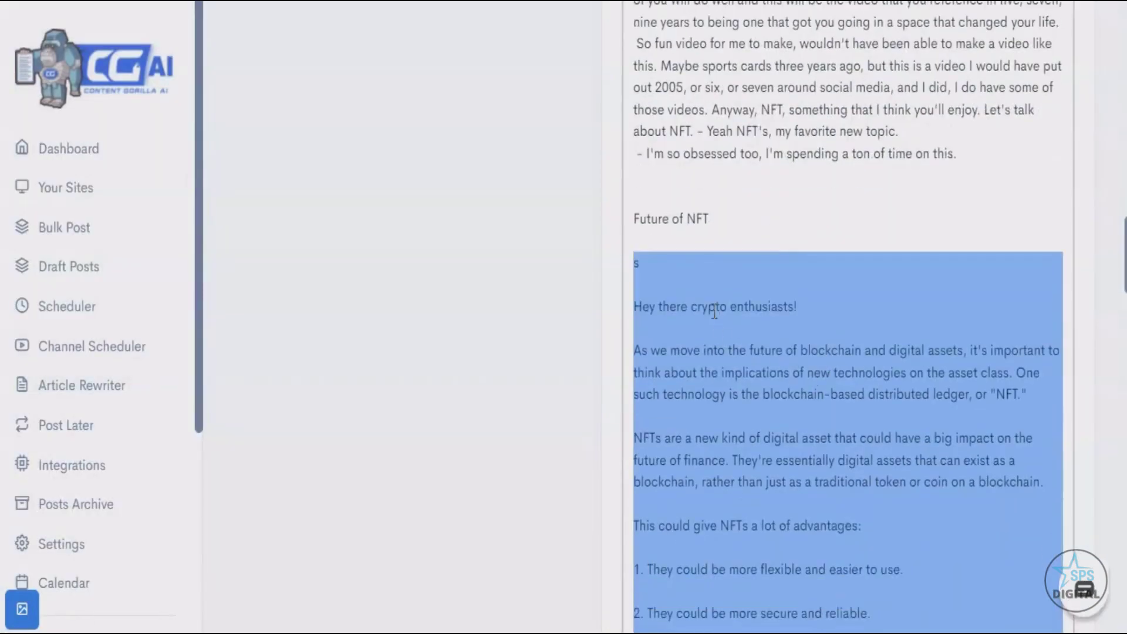
pyautogui.click(635, 259)
pyautogui.press('BackSpace')
pyautogui.scroll(-2, 939, 217)
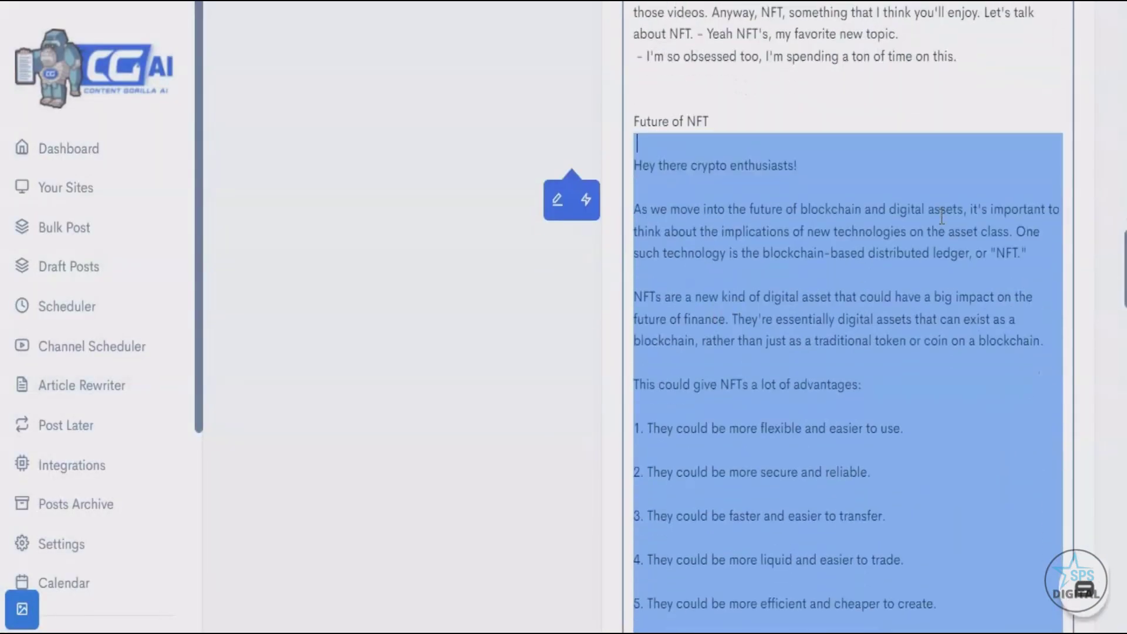
pyautogui.click(937, 219)
pyautogui.scroll(-2, 945, 246)
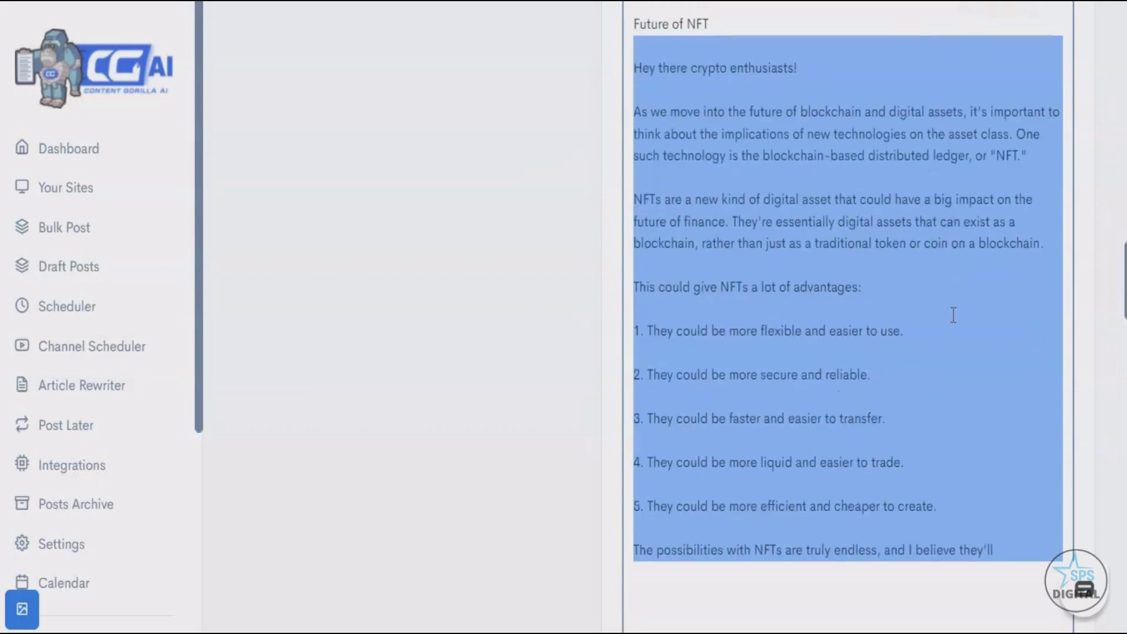
pyautogui.scroll(-2, 953, 315)
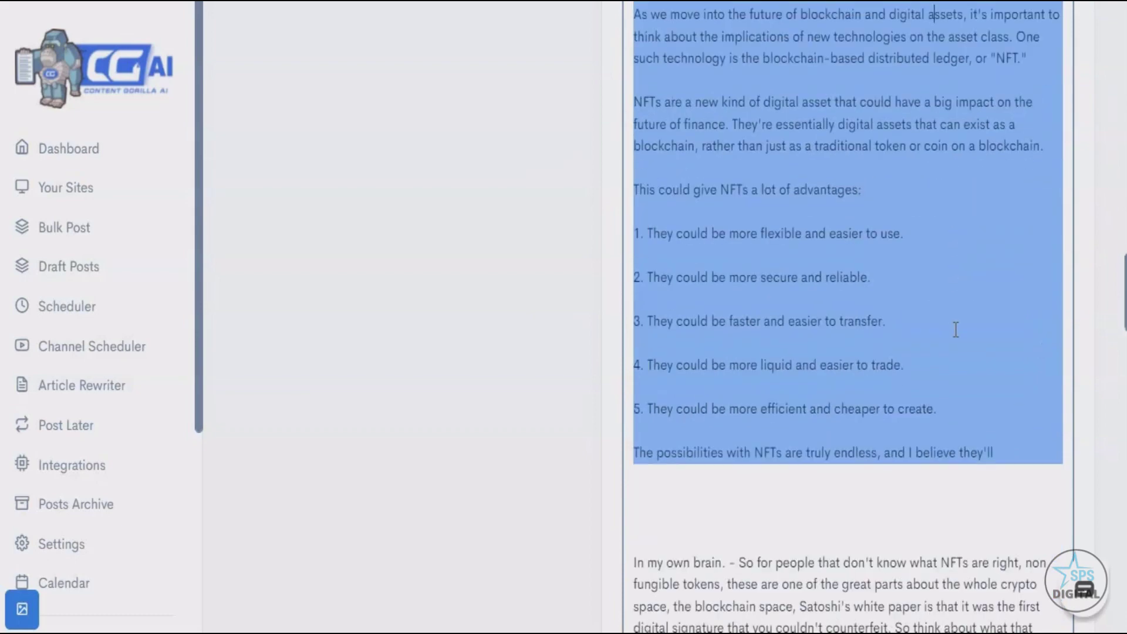
pyautogui.scroll(4, 956, 329)
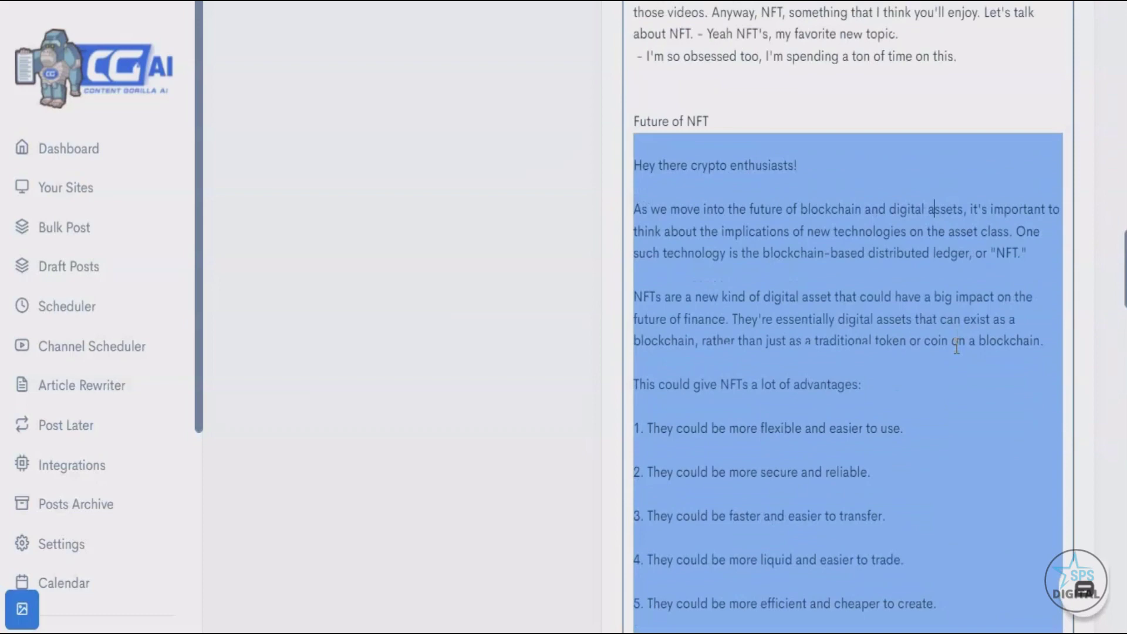
pyautogui.scroll(-8, 956, 346)
# - Add a 'What is an NFT?' line below the Future of NFT section and select it
pyautogui.click(783, 312)
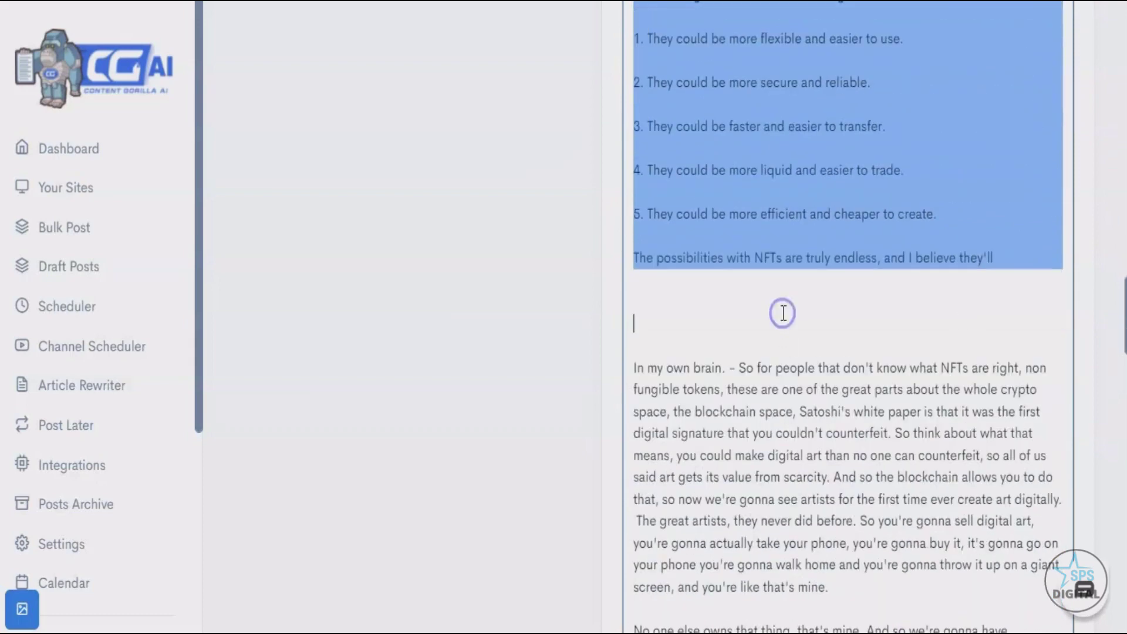
pyautogui.press('Return')
pyautogui.click(783, 313)
pyautogui.write('What is an NFT?')
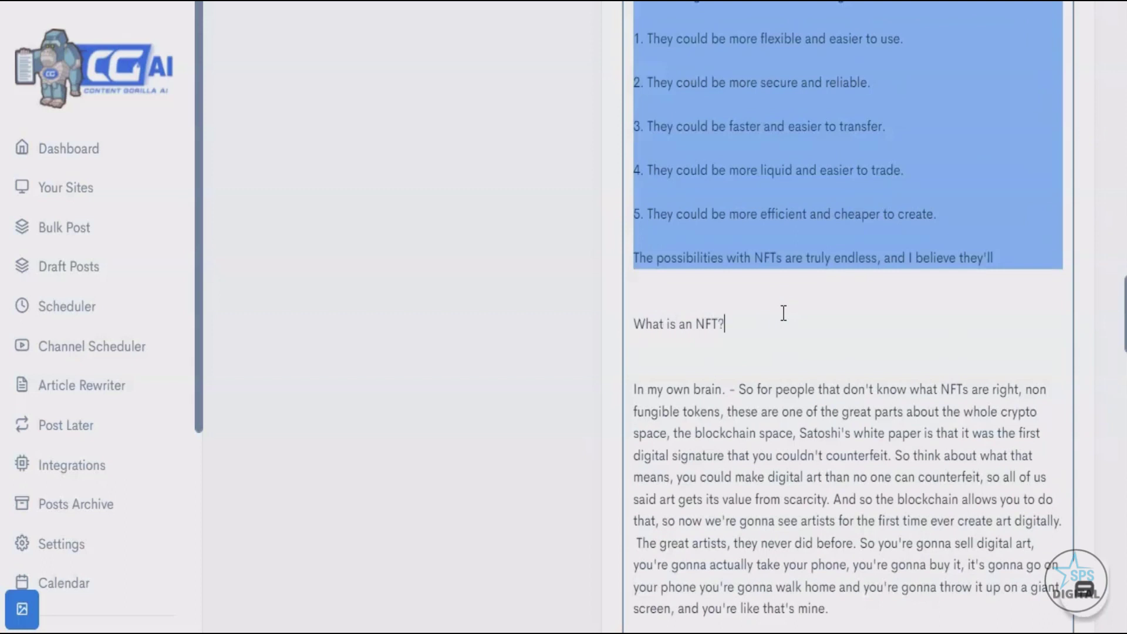
pyautogui.hotkey('ctrl', 'shift', 'Left')
pyautogui.hotkey('ctrl', 'shift', 'Left')
pyautogui.hotkey('ctrl', 'shift', 'Left')
pyautogui.hotkey('ctrl', 'shift', 'Left')
pyautogui.press('Left')
pyautogui.moveTo(634, 322); pyautogui.dragTo(738, 334)
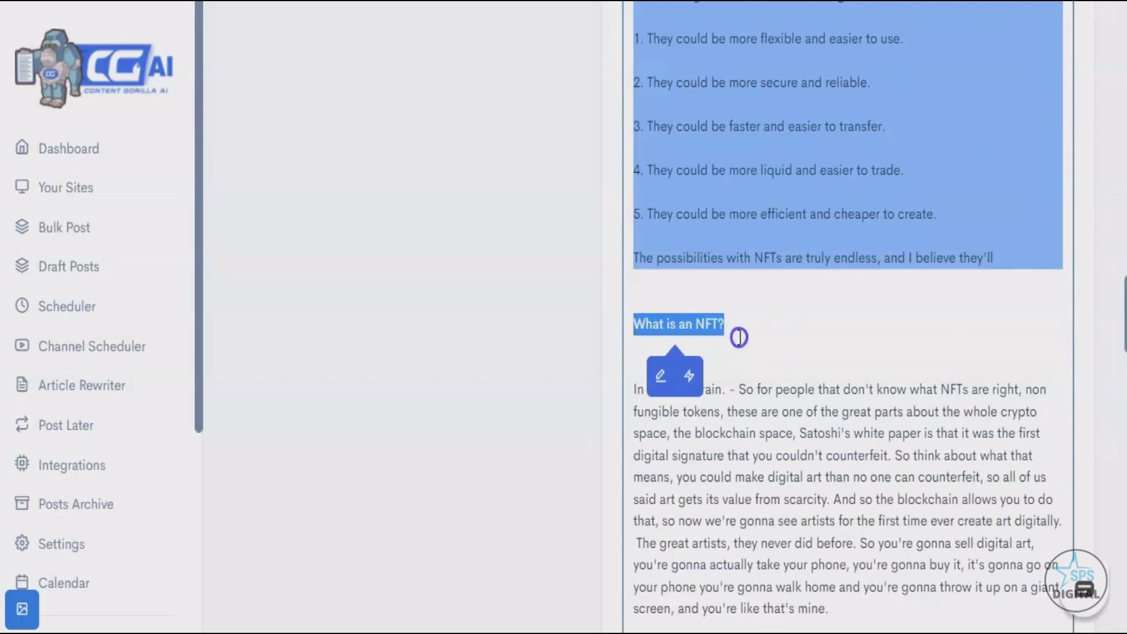
# - Submit an expansion of that line 'in the voice of' a named celebrity
pyautogui.click(659, 377)
pyautogui.click(711, 435)
pyautogui.click(710, 509)
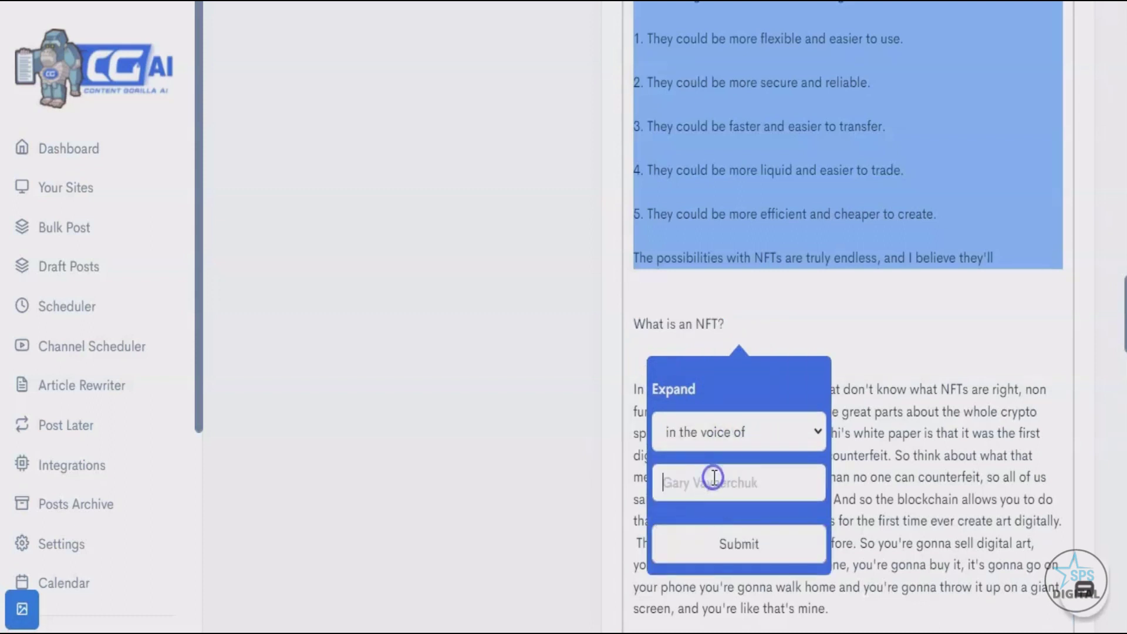
pyautogui.write('Ryanm')
pyautogui.press('BackSpace')
pyautogui.press('BackSpace')
pyautogui.write('nmReynolds')
pyautogui.click(746, 542)
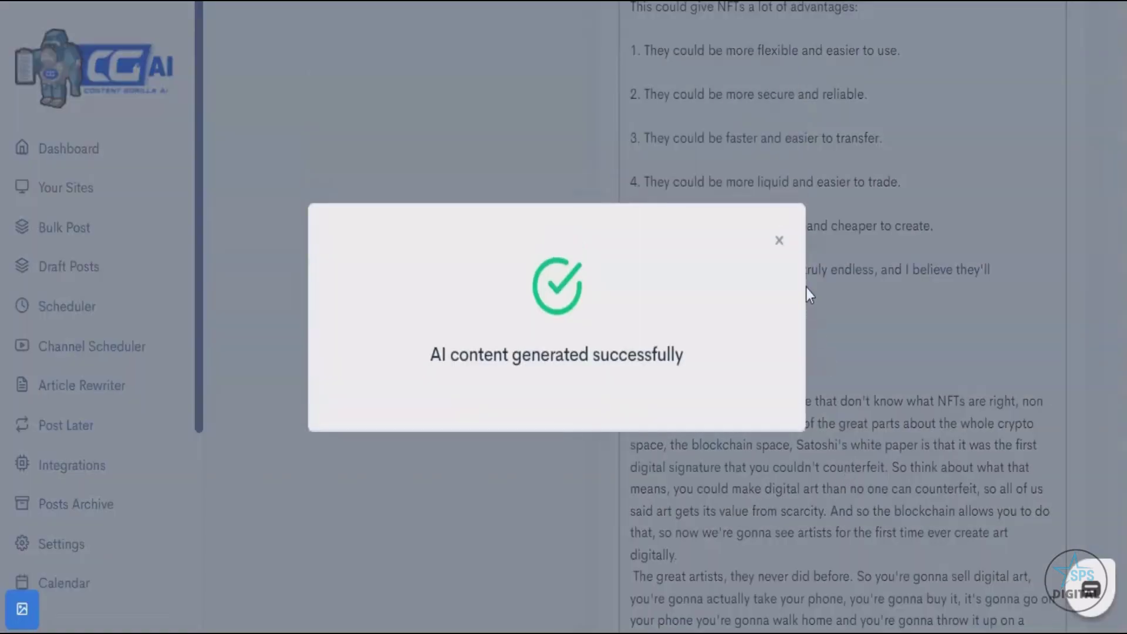
pyautogui.click(779, 239)
pyautogui.scroll(-3, 798, 270)
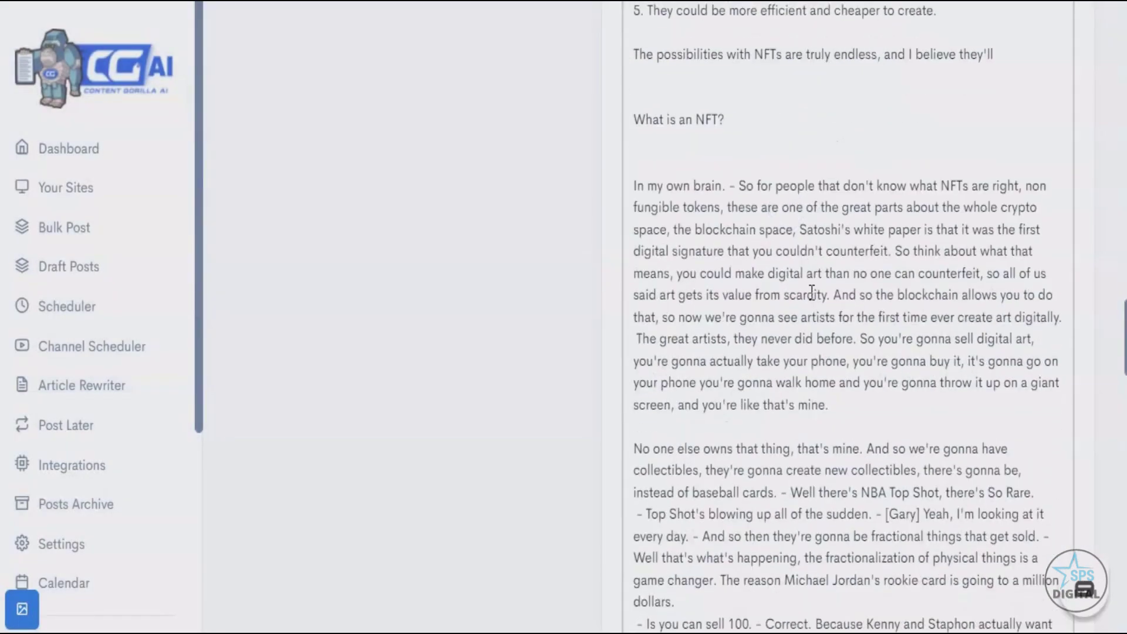
pyautogui.scroll(2, 651, 218)
pyautogui.click(652, 239)
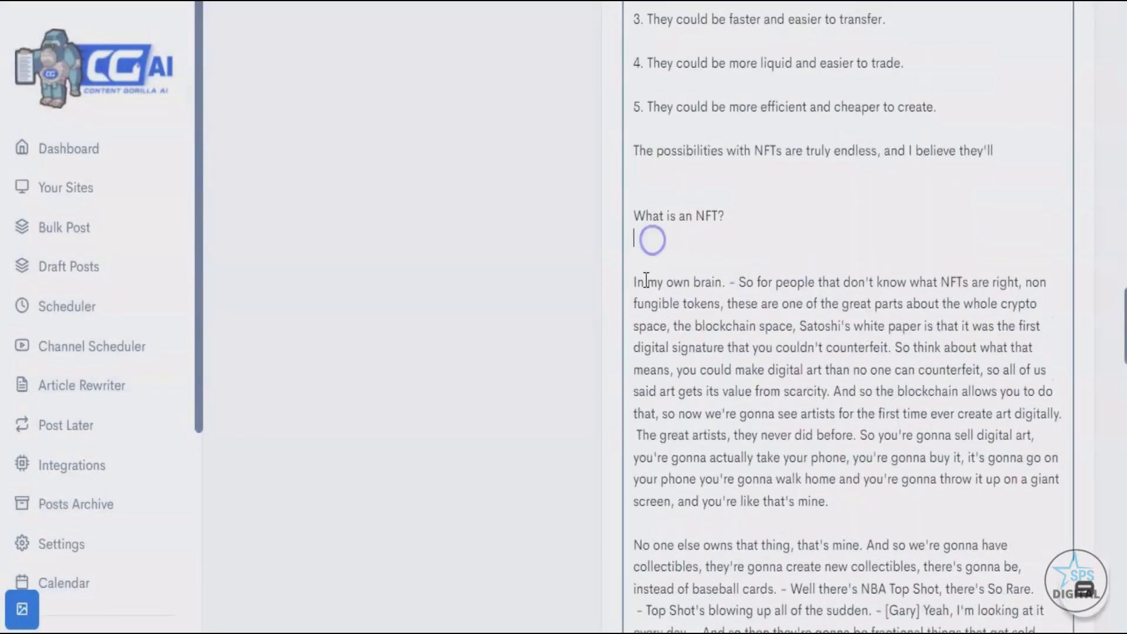
pyautogui.moveTo(634, 282); pyautogui.dragTo(738, 287)
pyautogui.click(817, 284)
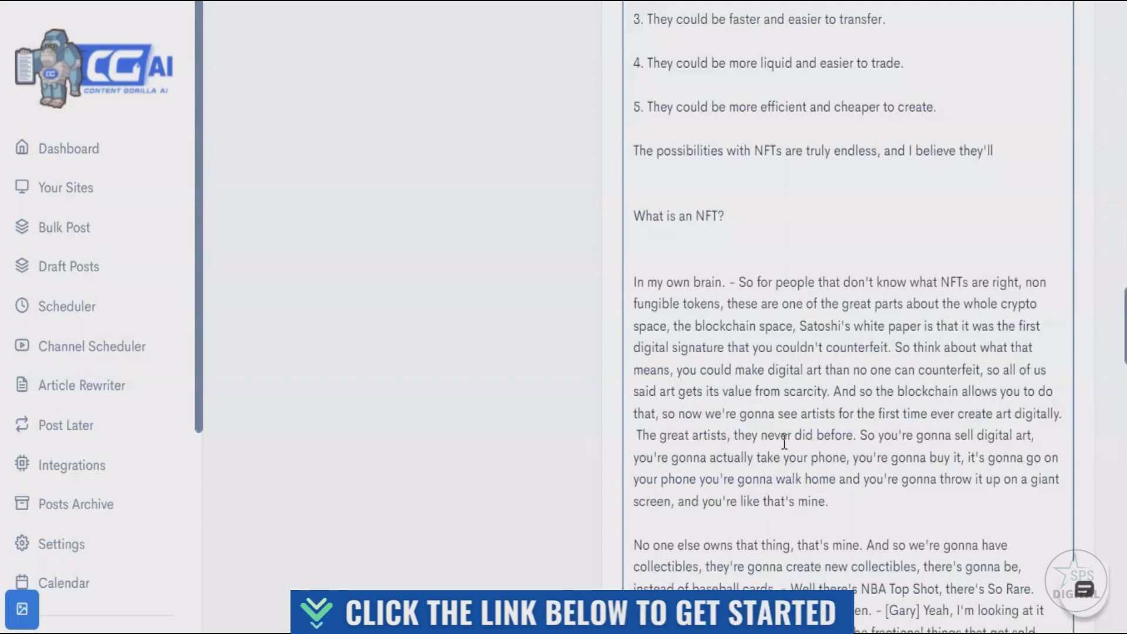
pyautogui.scroll(-2, 722, 422)
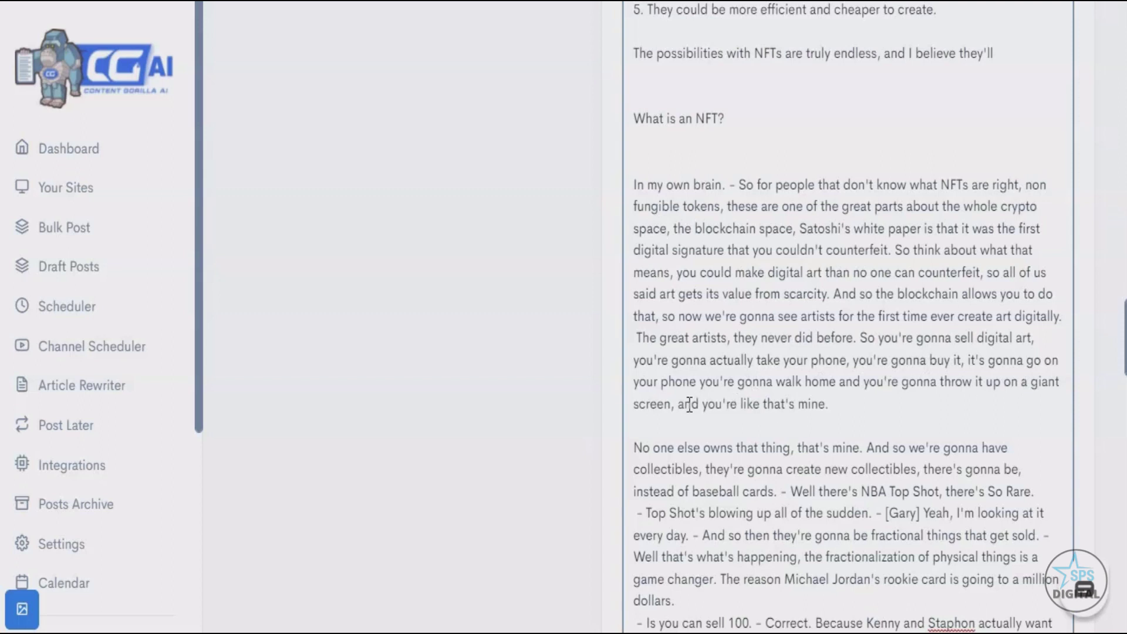
# - Start a new paragraph after 'that's mine.' and scroll through the article
pyautogui.click(876, 401)
pyautogui.press('Return')
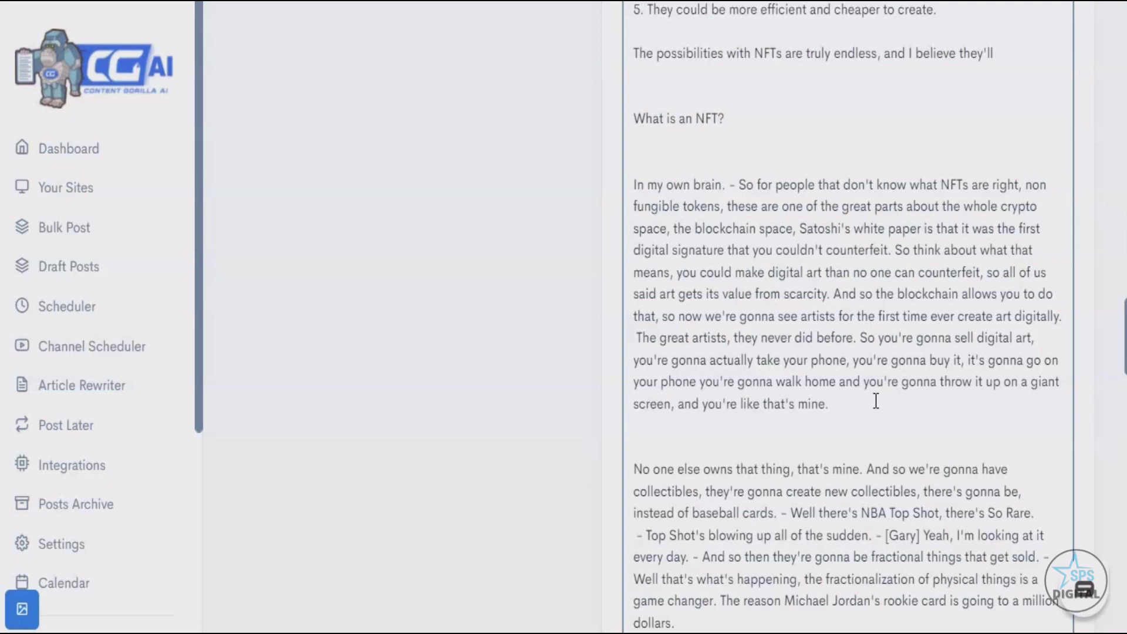
pyautogui.scroll(-20, 876, 401)
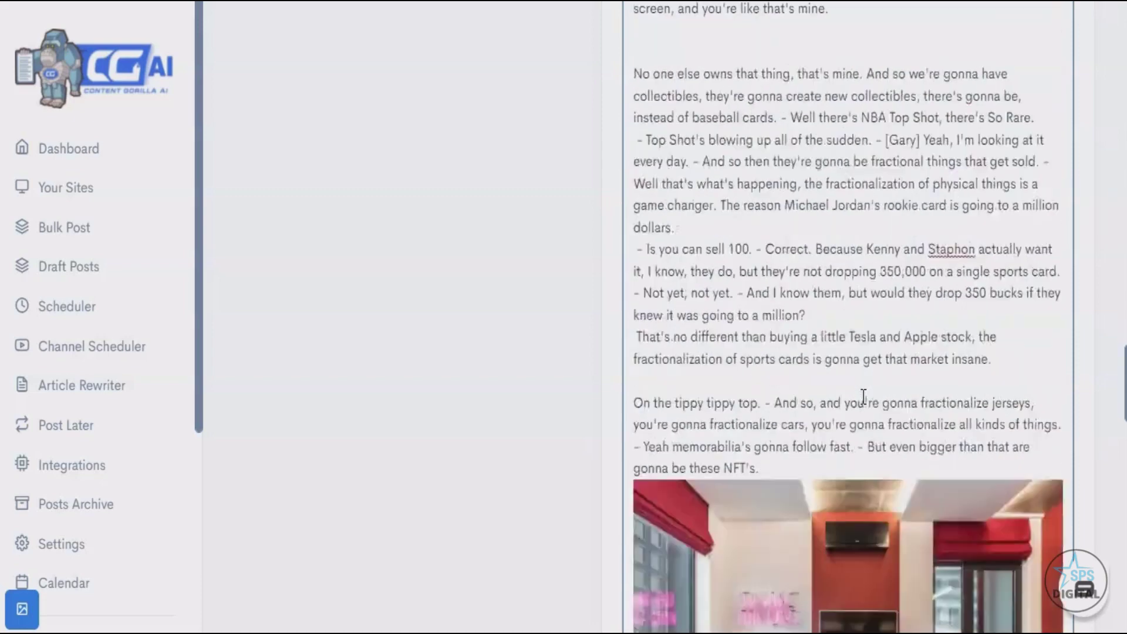
pyautogui.scroll(-20, 863, 398)
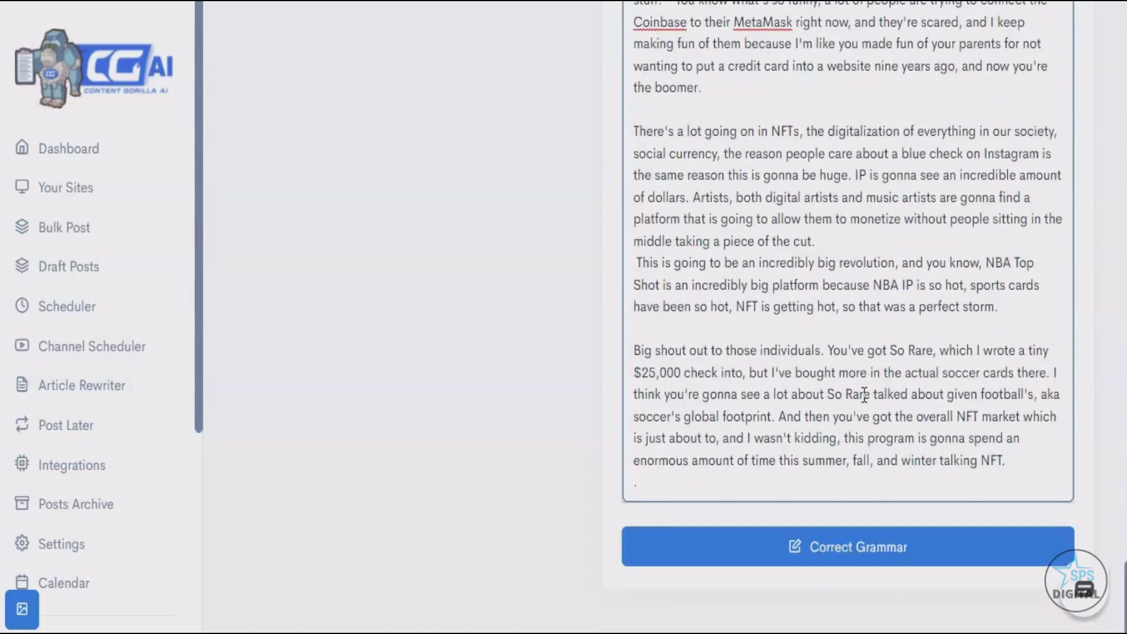
pyautogui.scroll(20, 867, 395)
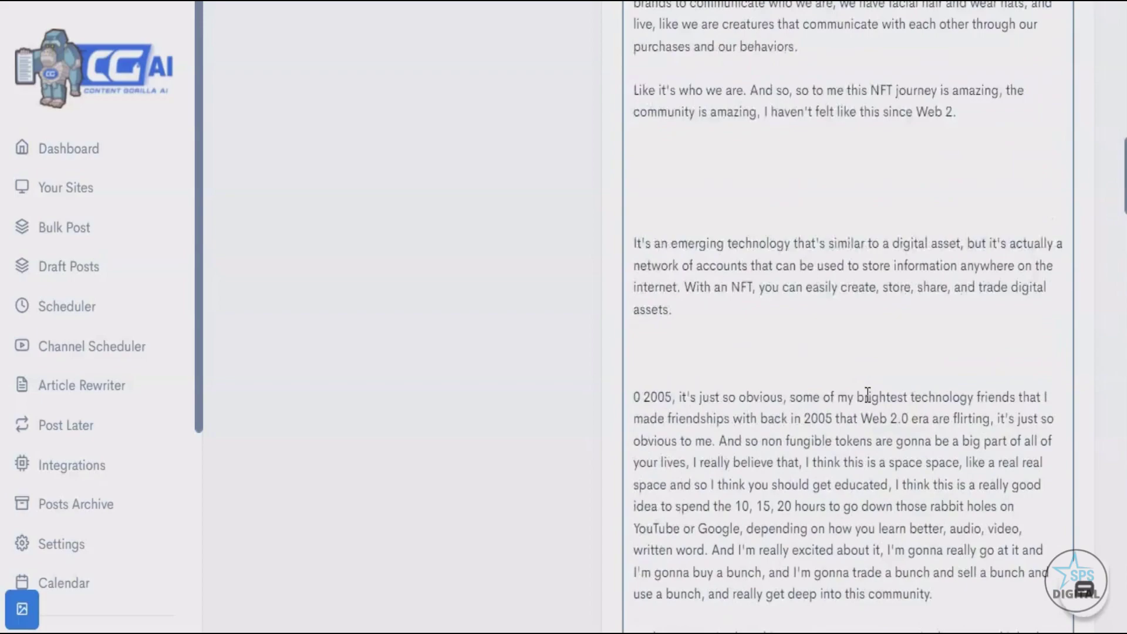
pyautogui.scroll(3, 867, 395)
pyautogui.scroll(-20, 857, 387)
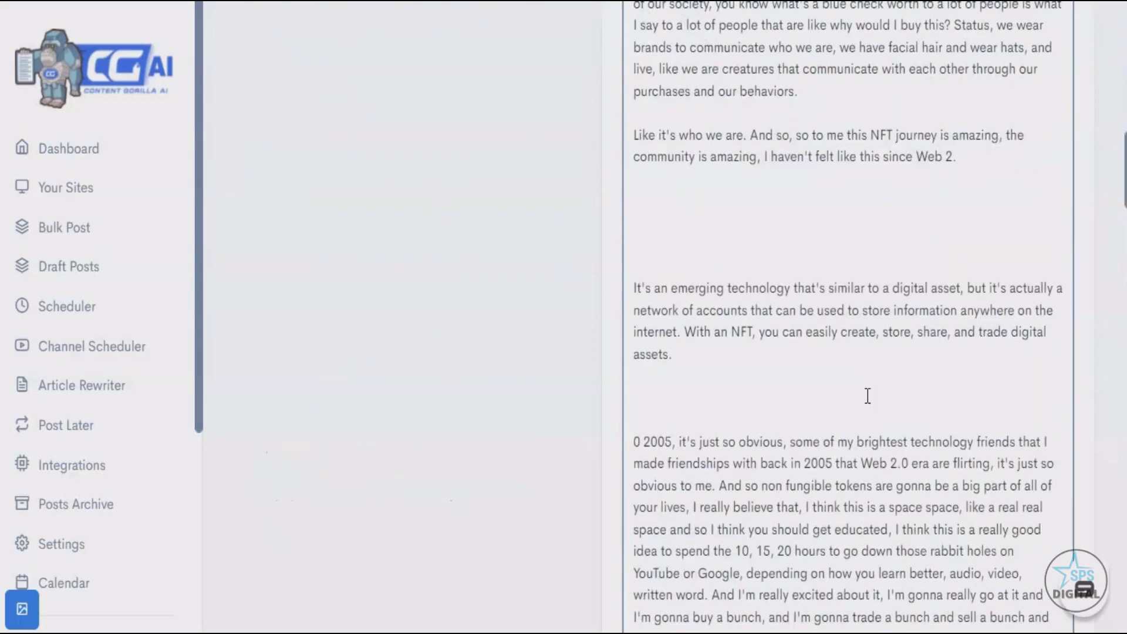
# - Format 'What is an NFT?' as a Heading 1, then deselect the new heading
pyautogui.moveTo(782, 352); pyautogui.dragTo(626, 350)
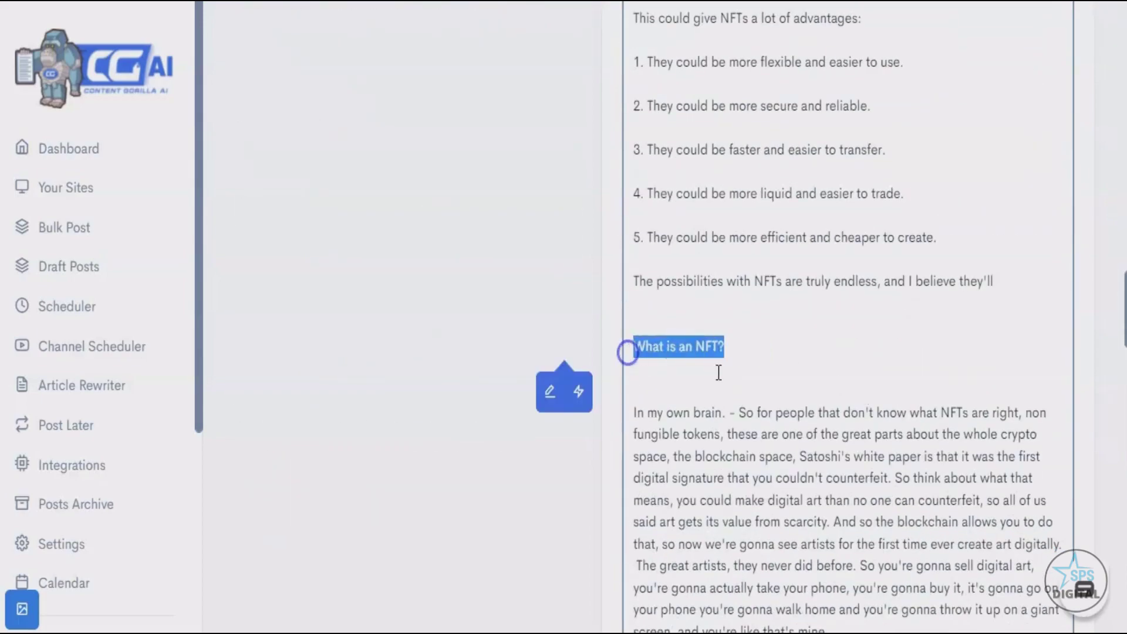
pyautogui.scroll(20, 757, 373)
pyautogui.scroll(5, 759, 373)
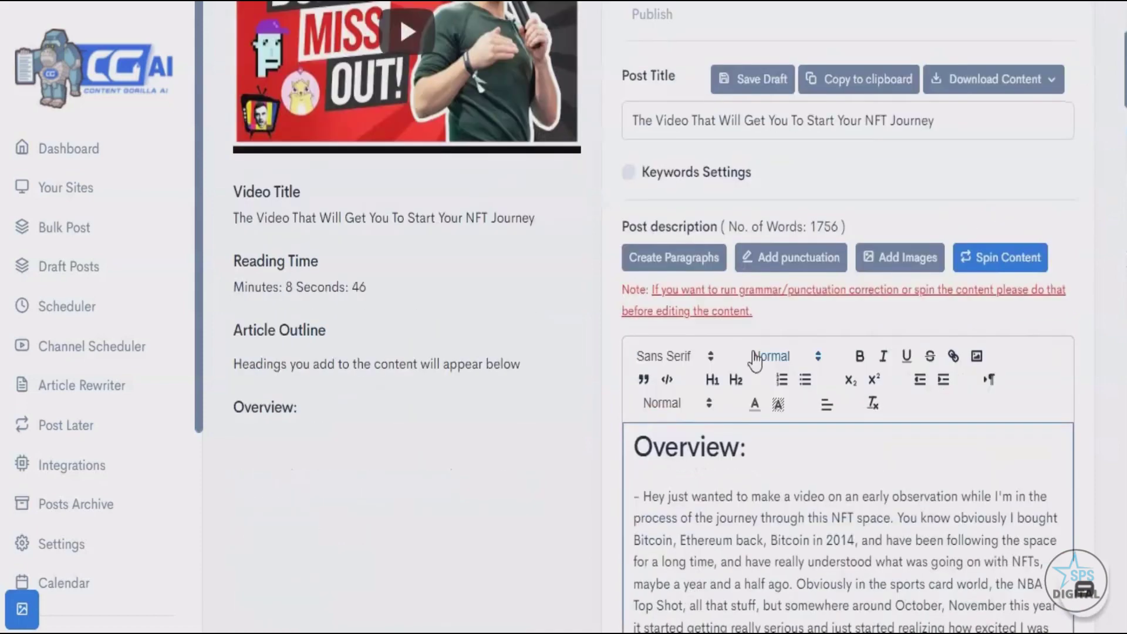
pyautogui.click(712, 476)
pyautogui.scroll(-15, 818, 496)
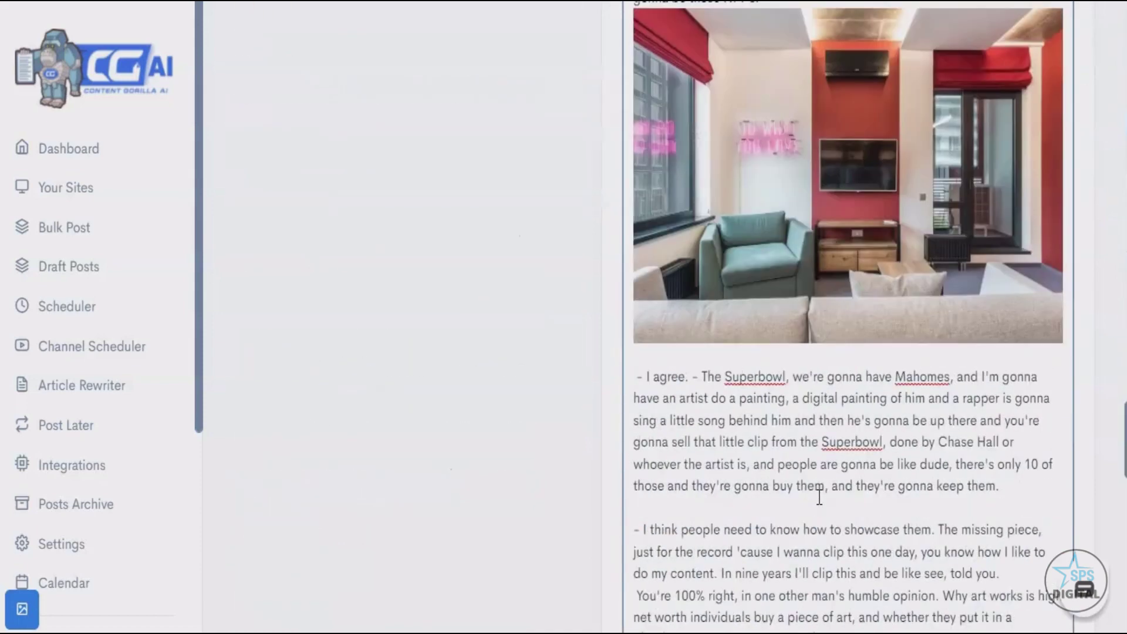
pyautogui.scroll(5, 820, 496)
pyautogui.scroll(8, 820, 496)
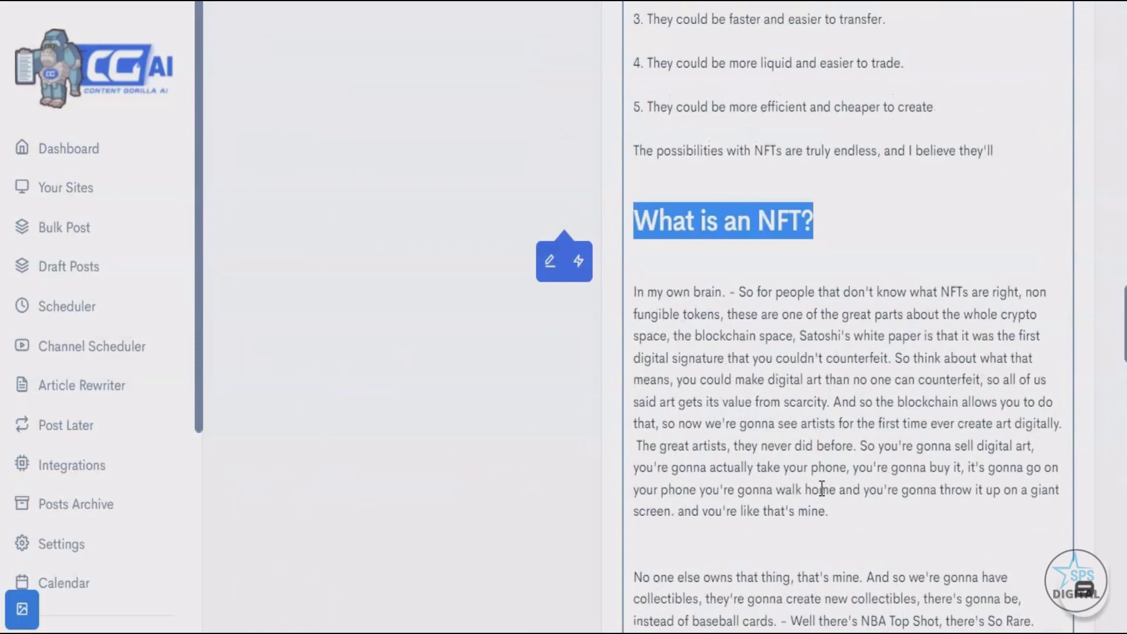
pyautogui.click(774, 273)
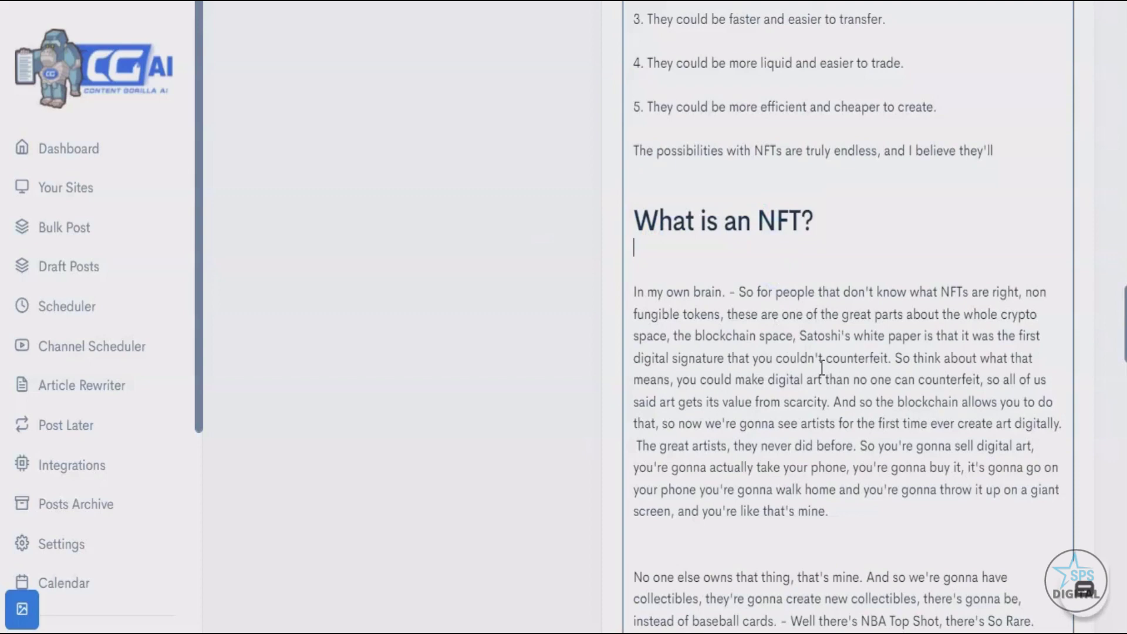
pyautogui.scroll(-10, 822, 367)
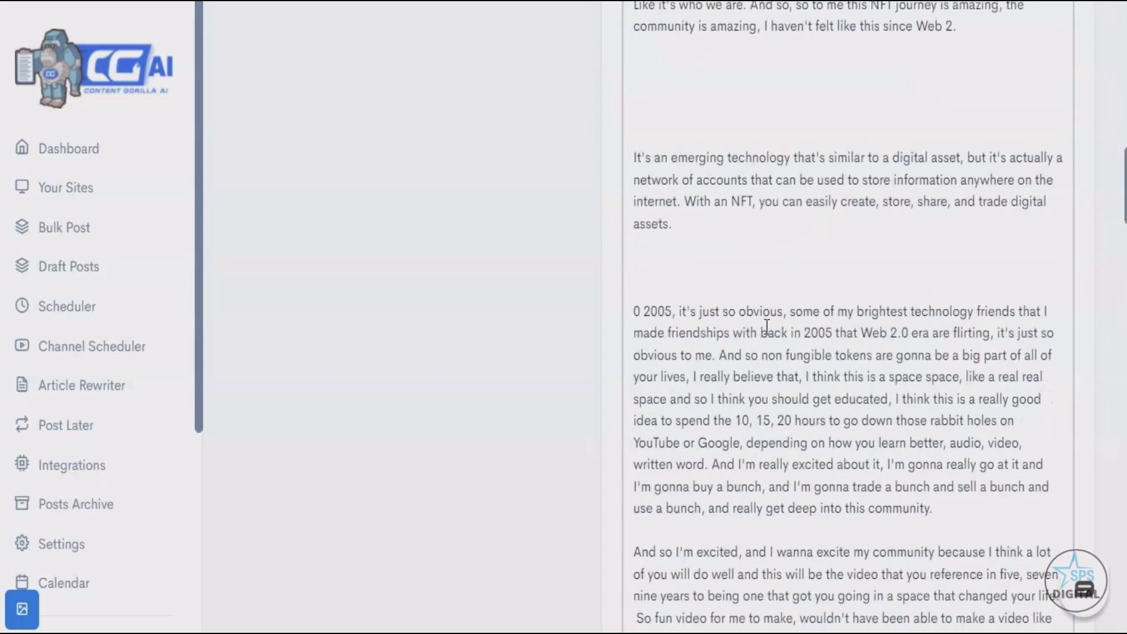
pyautogui.scroll(15, 758, 332)
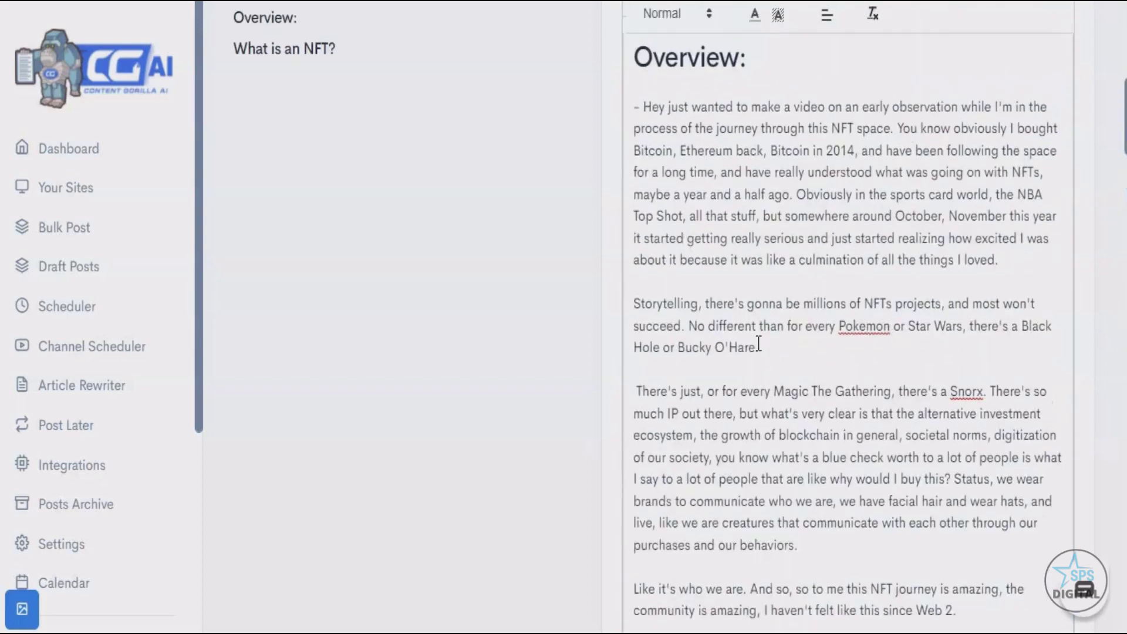
pyautogui.scroll(-7, 759, 355)
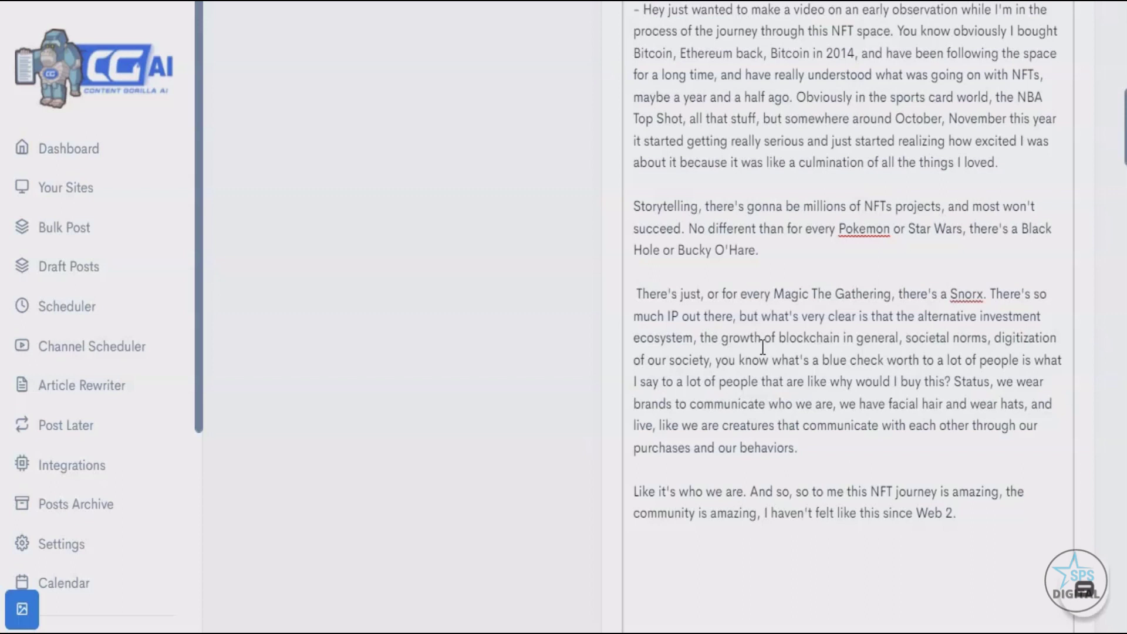
# - Review the 1756-word post and bring up its .TXT and .PDF download options
pyautogui.scroll(12, 763, 346)
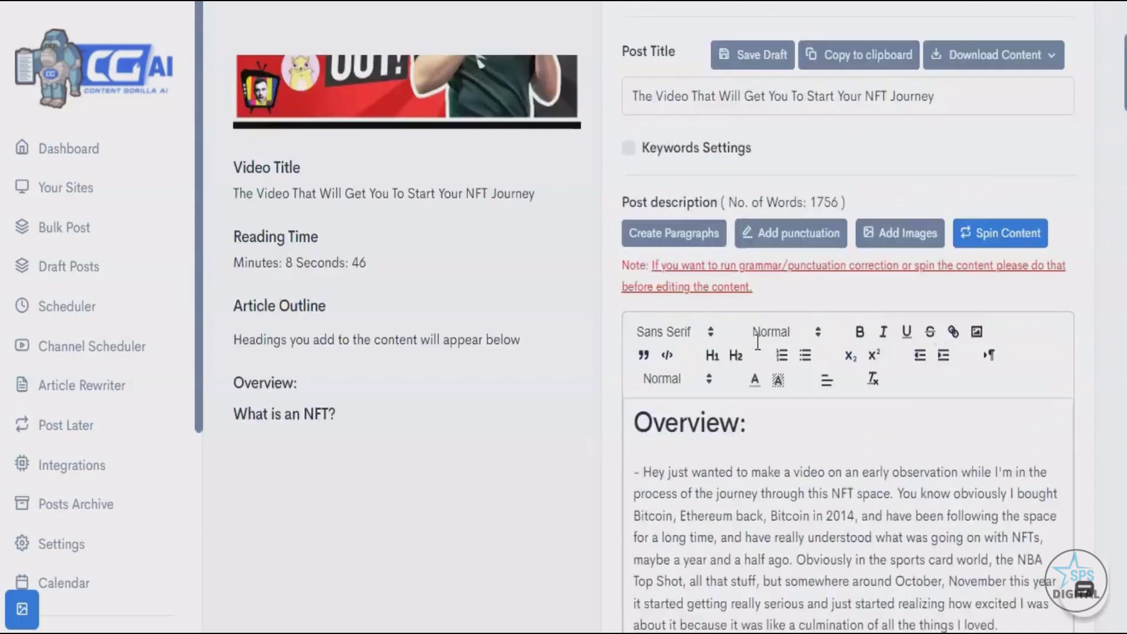
pyautogui.scroll(-4, 759, 339)
pyautogui.scroll(2, 828, 468)
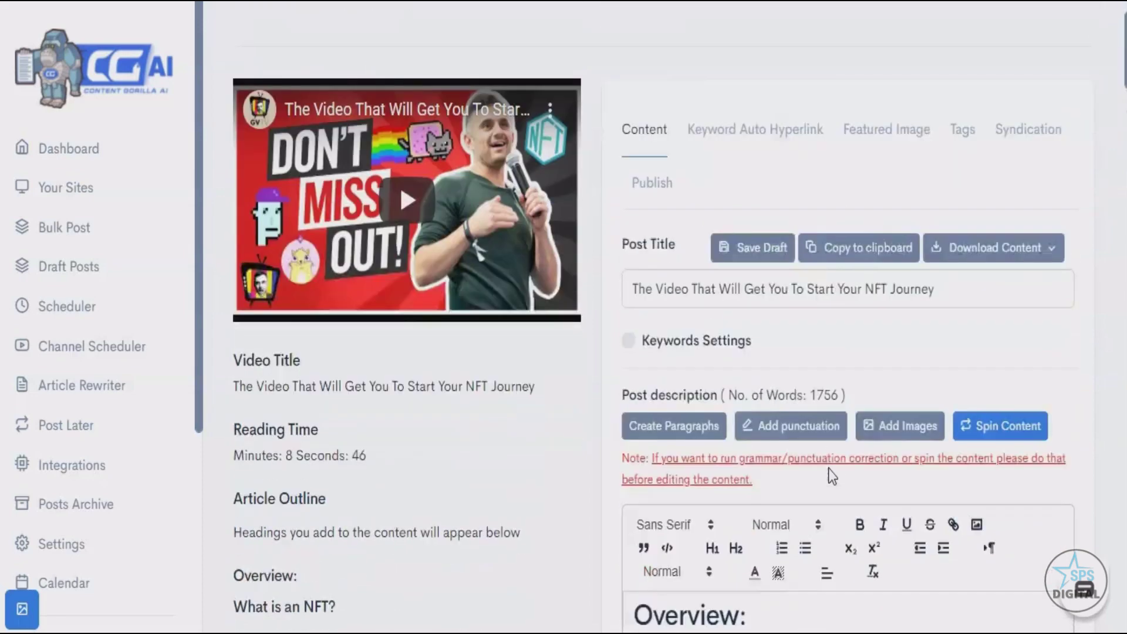
pyautogui.scroll(-1, 829, 469)
pyautogui.scroll(-2, 828, 352)
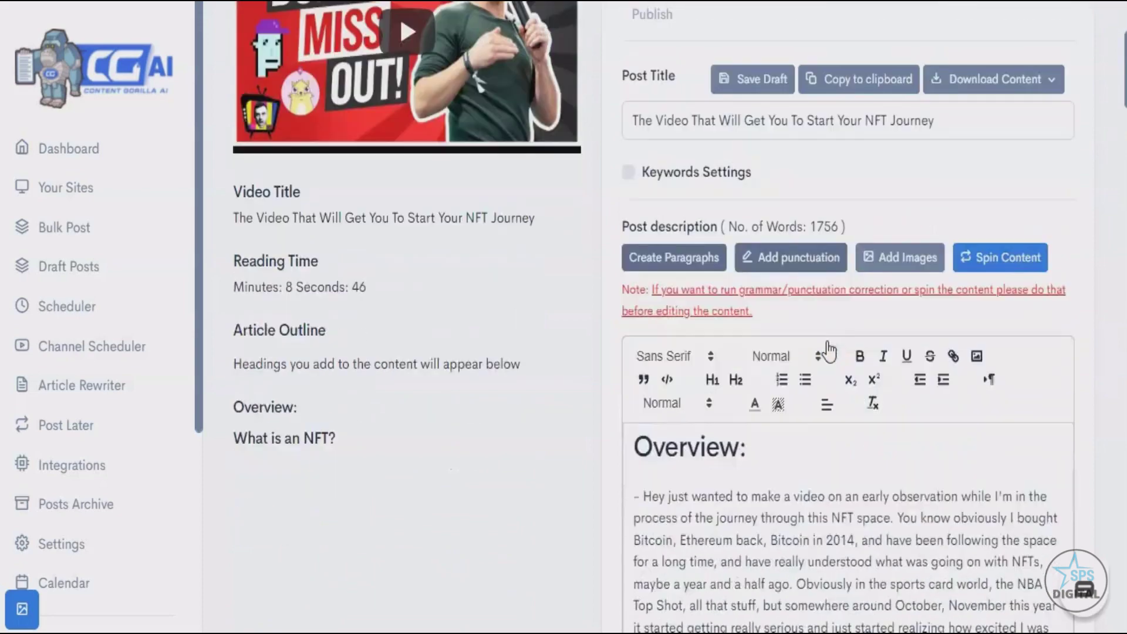
pyautogui.scroll(-4, 828, 351)
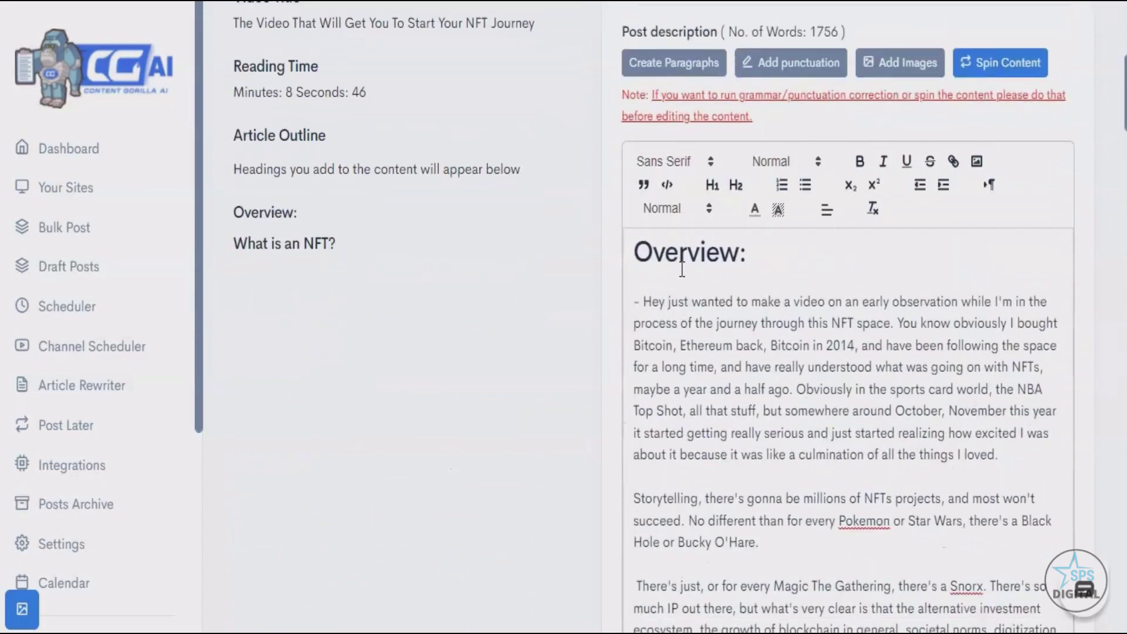
pyautogui.scroll(-6, 686, 257)
pyautogui.scroll(10, 746, 358)
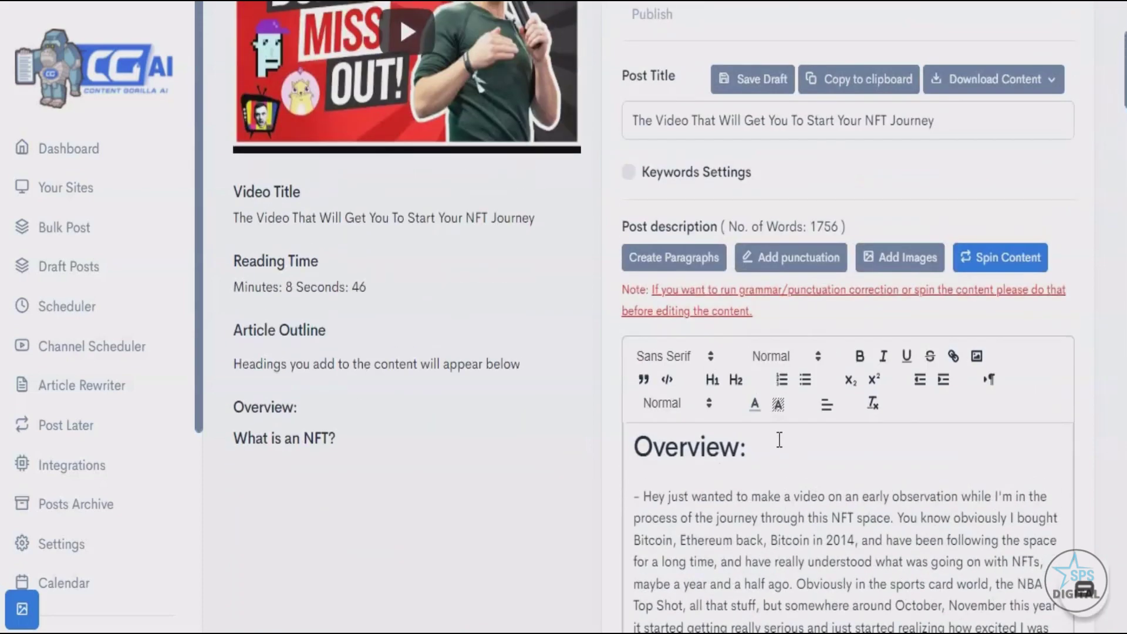
pyautogui.scroll(-2, 781, 446)
pyautogui.scroll(-2, 798, 459)
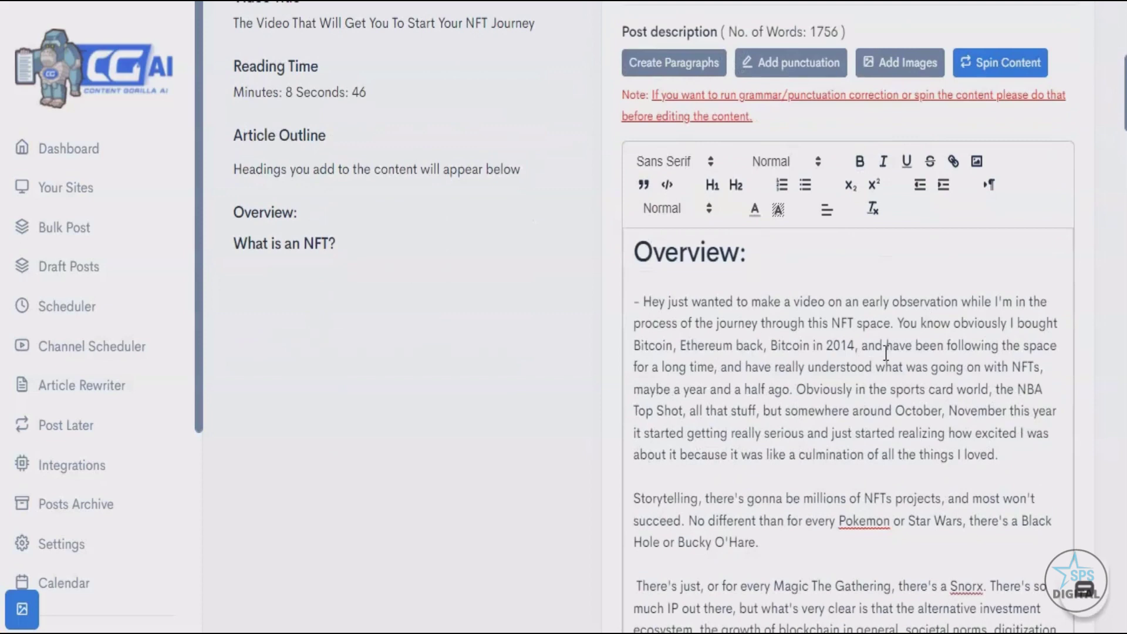
pyautogui.scroll(5, 881, 358)
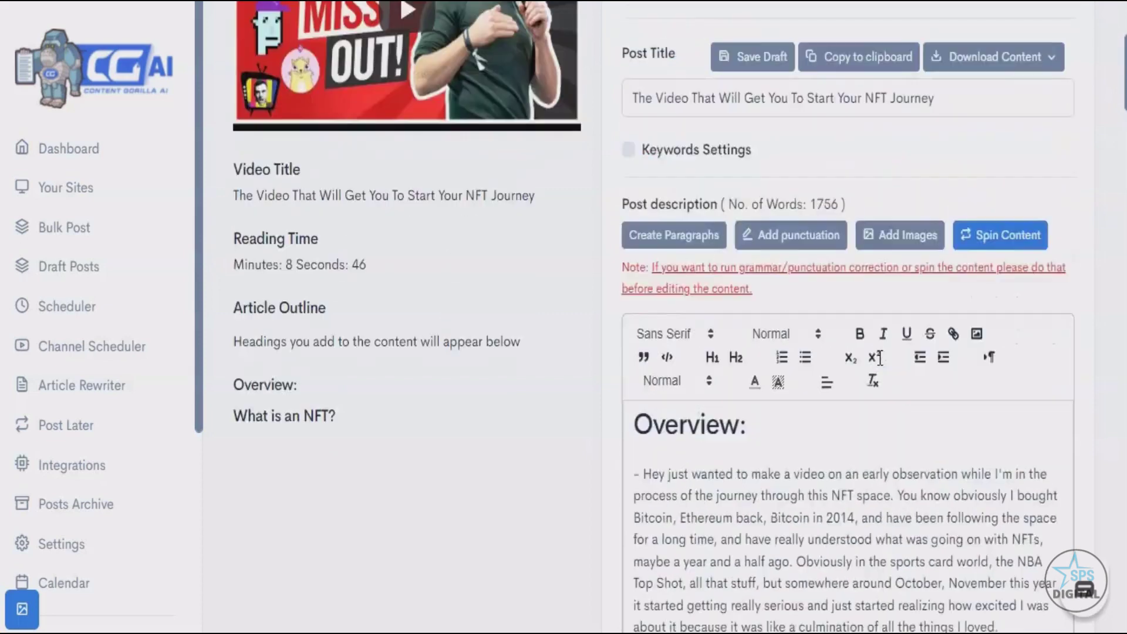
pyautogui.scroll(-1, 728, 246)
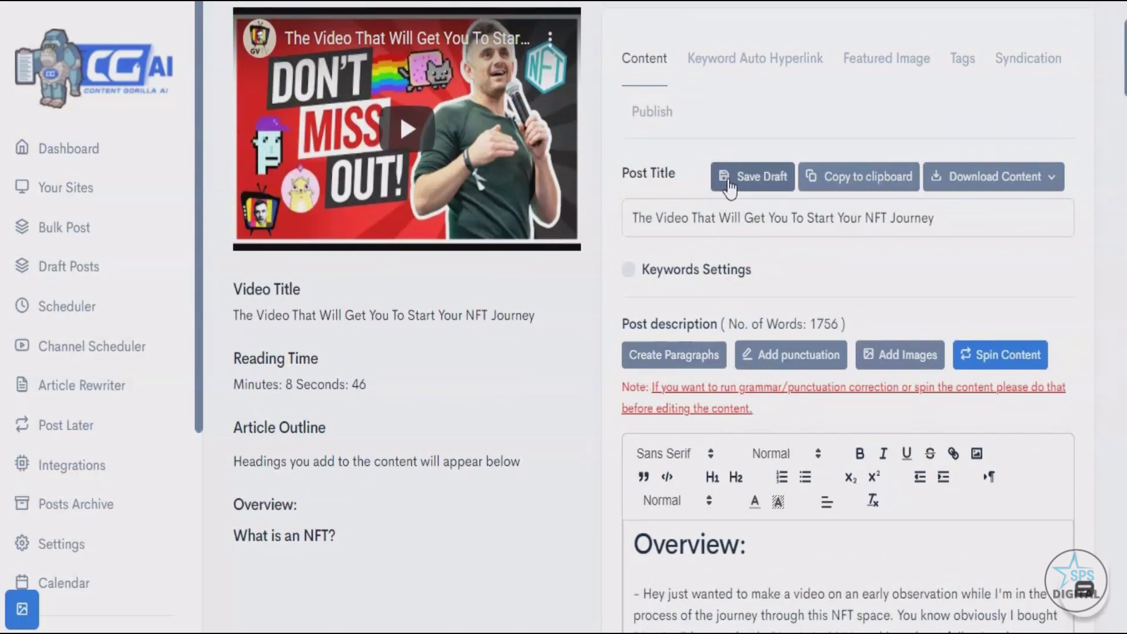
pyautogui.scroll(-2, 815, 382)
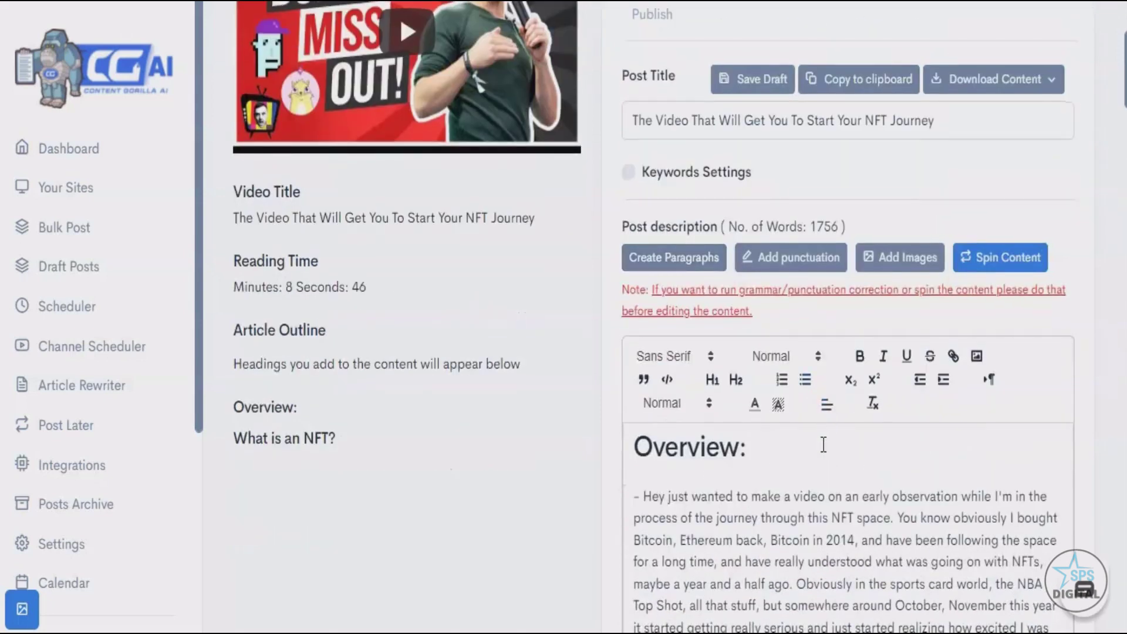
pyautogui.scroll(2, 824, 445)
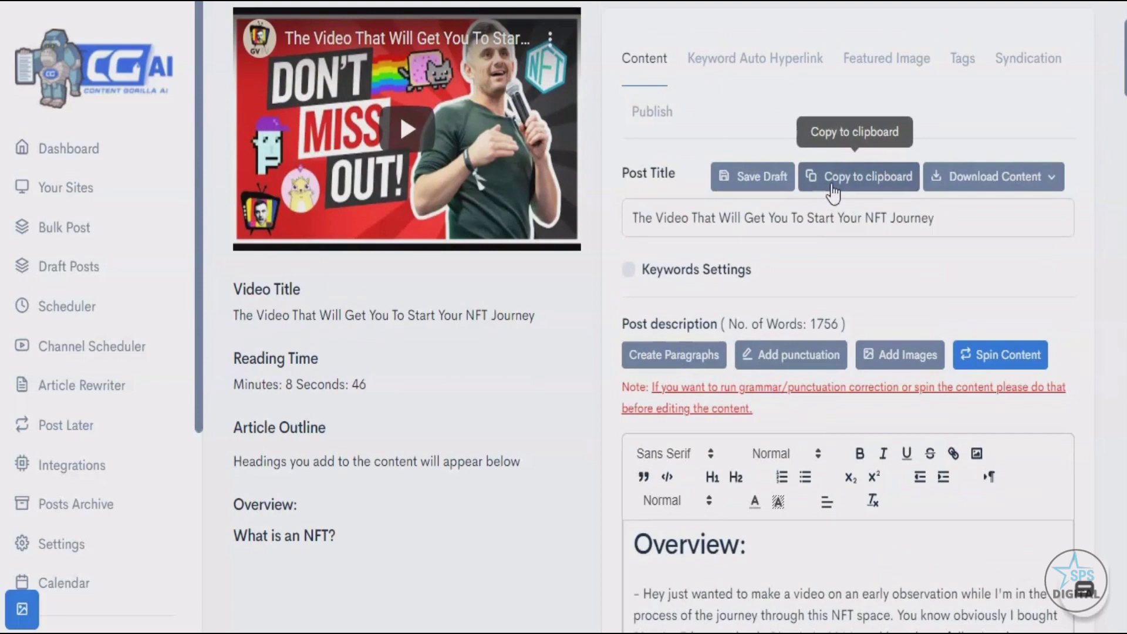
pyautogui.click(970, 169)
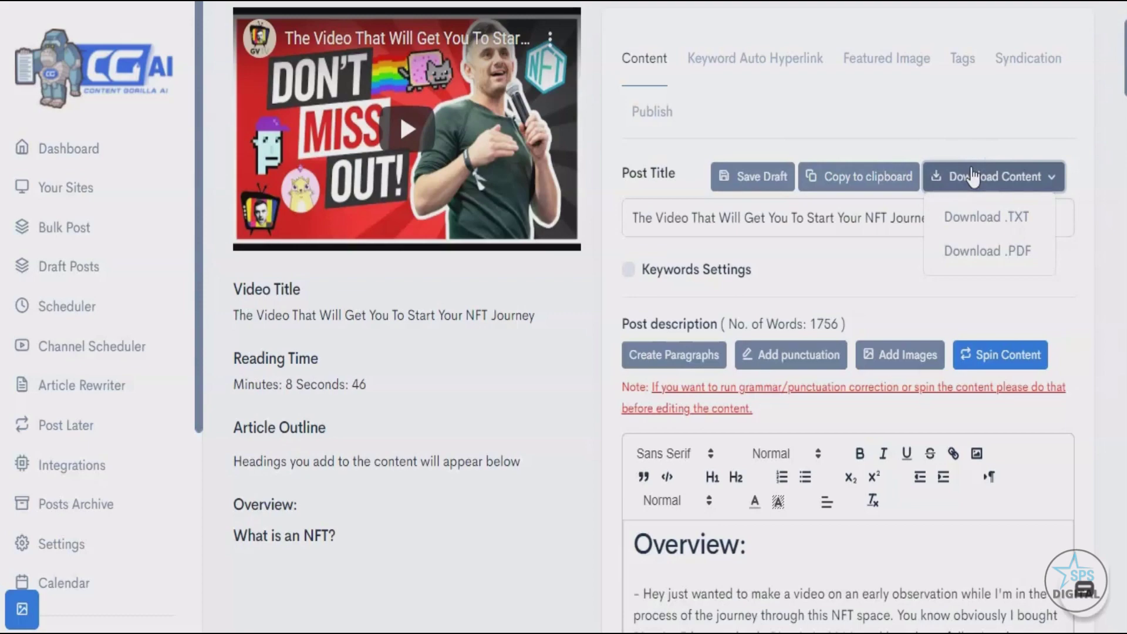
# - Insert the stock photo of a hand holding a phone right after the first Overview paragraph
pyautogui.scroll(-2, 940, 235)
pyautogui.click(895, 255)
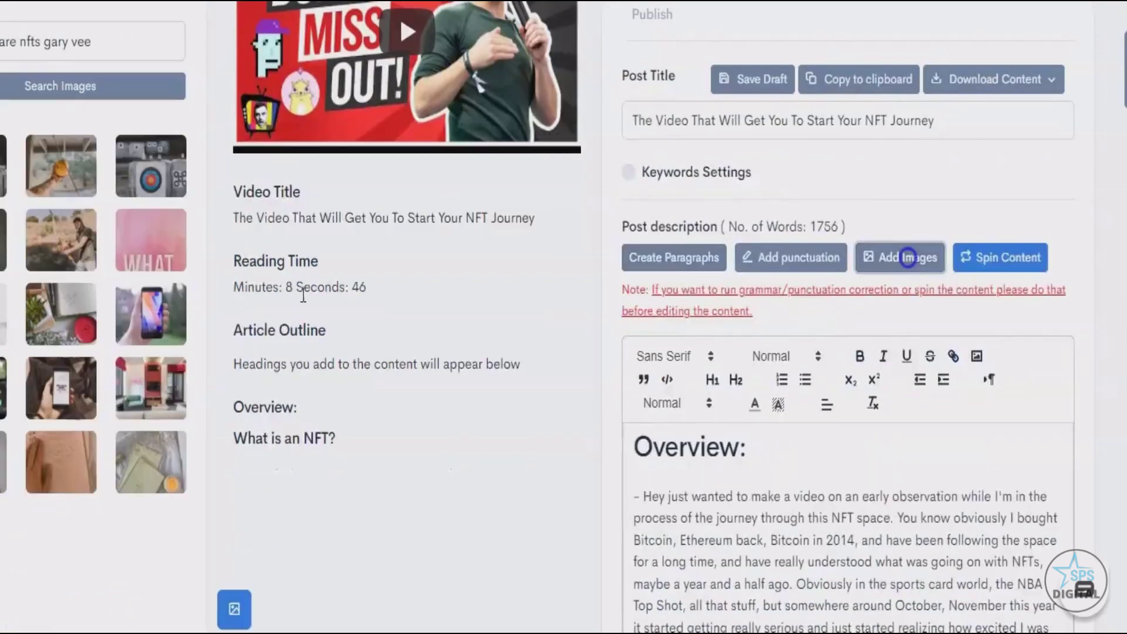
pyautogui.scroll(-6, 846, 353)
pyautogui.moveTo(140, 388); pyautogui.dragTo(747, 275)
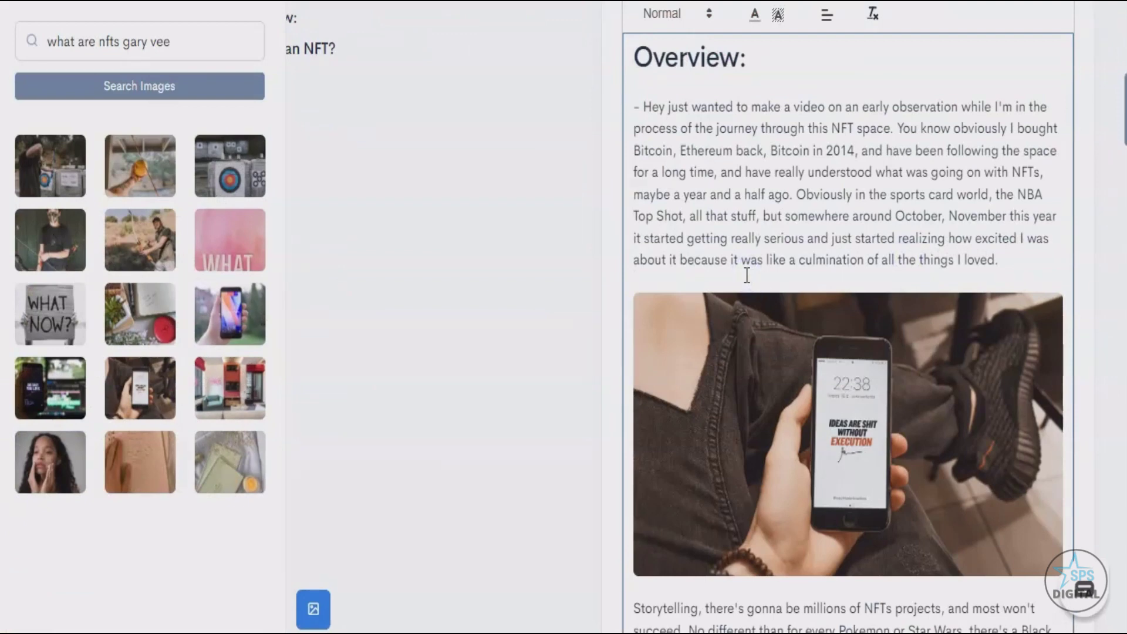
pyautogui.click(747, 275)
pyautogui.scroll(-3, 750, 267)
pyautogui.click(841, 390)
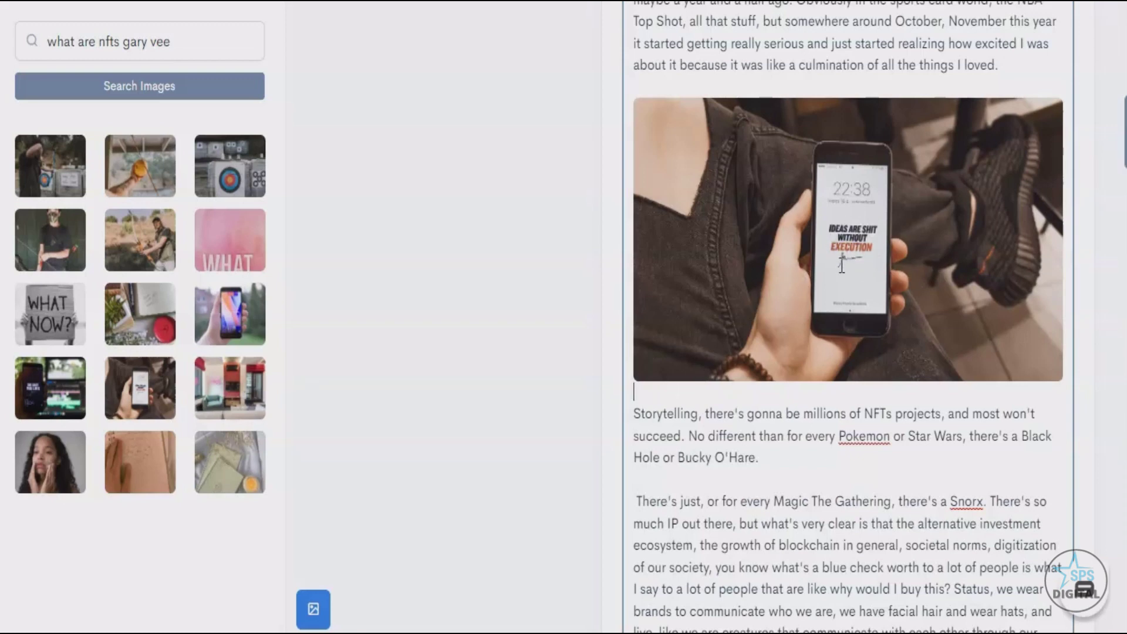
pyautogui.scroll(10, 869, 423)
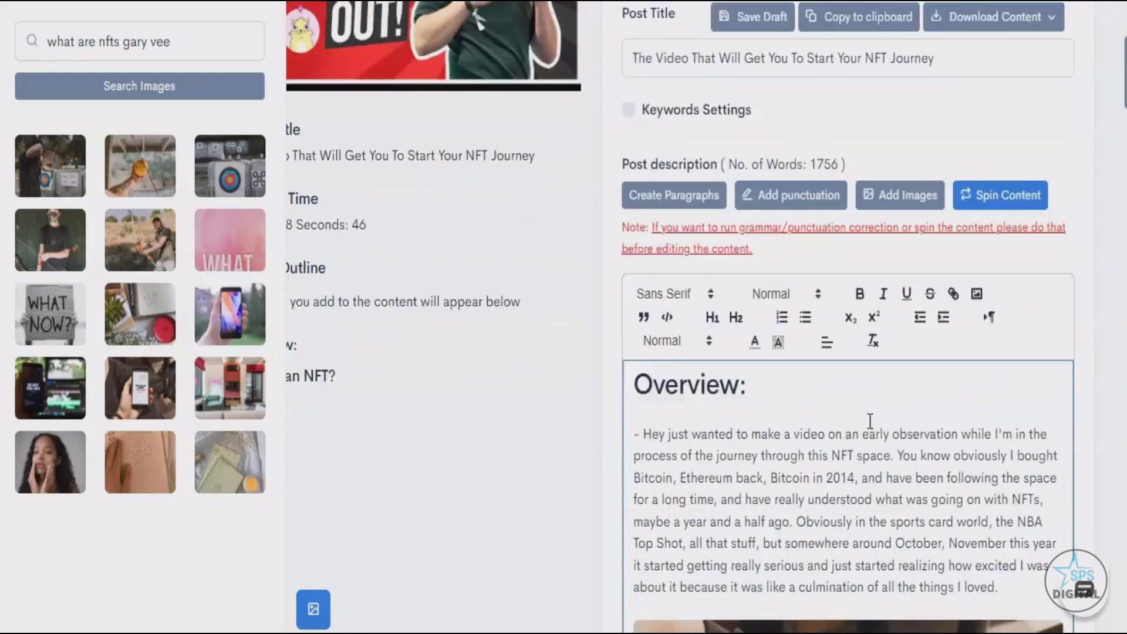
pyautogui.scroll(3, 869, 428)
pyautogui.scroll(-20, 868, 428)
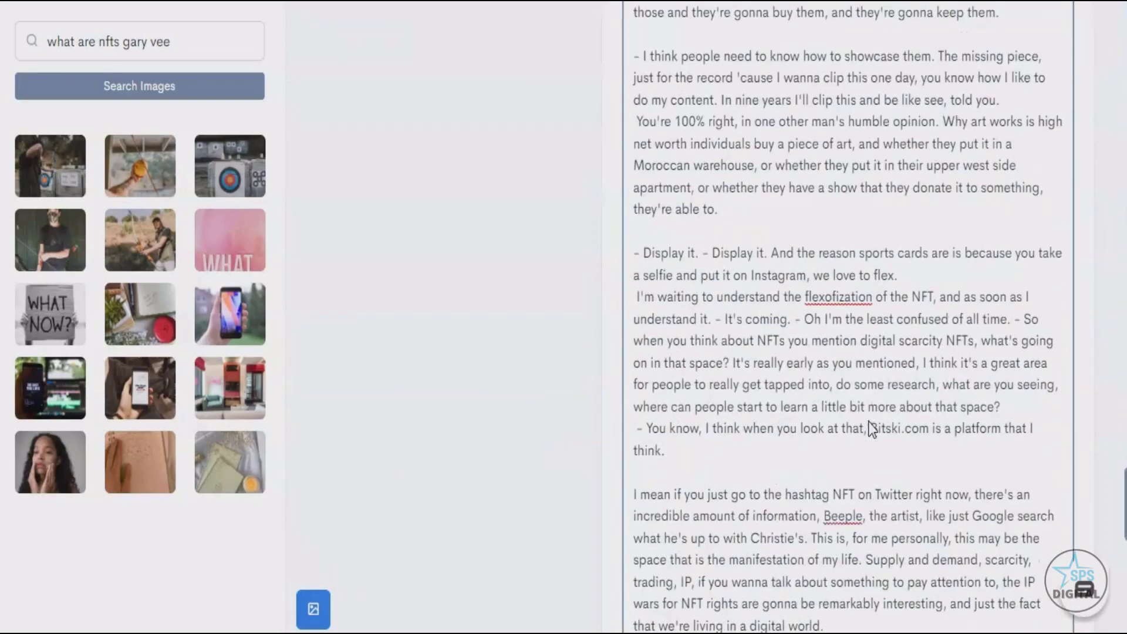
pyautogui.scroll(20, 868, 419)
pyautogui.scroll(-2, 862, 418)
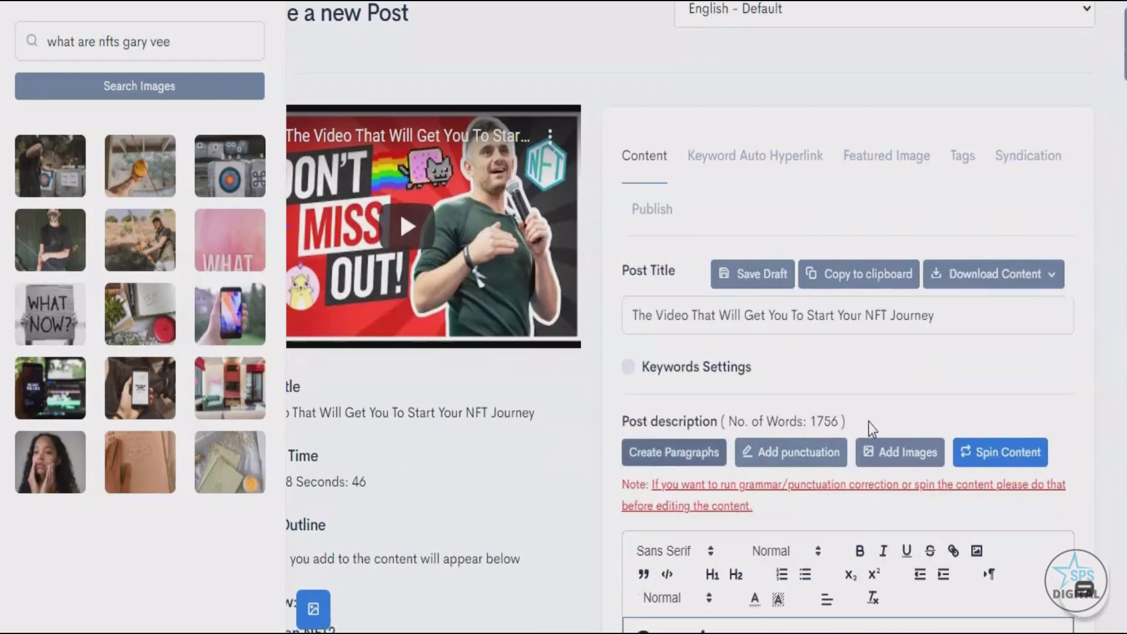
# - Review the keyword auto-hyperlink settings, the featured image and the post's speaker-name tags
pyautogui.click(324, 608)
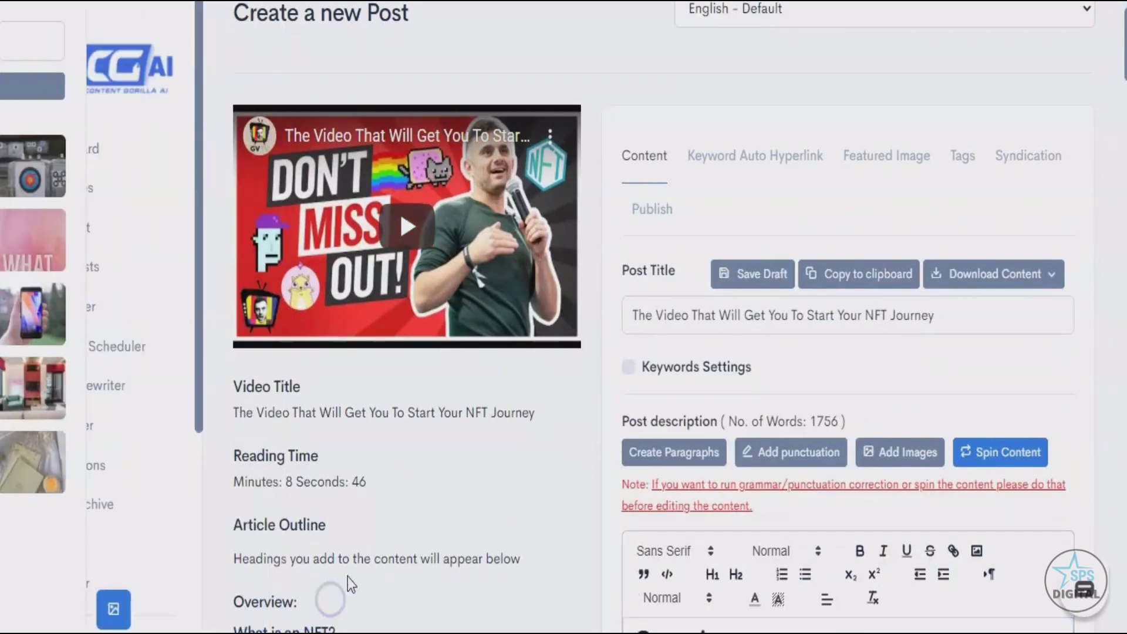
pyautogui.click(723, 160)
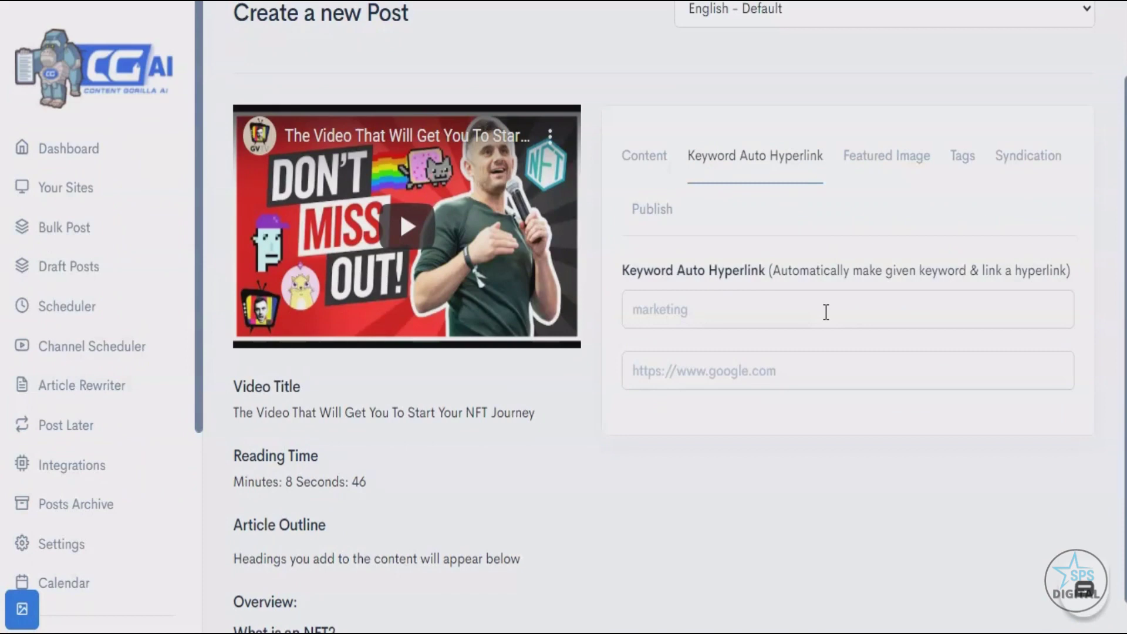
pyautogui.click(855, 141)
pyautogui.scroll(-2, 890, 246)
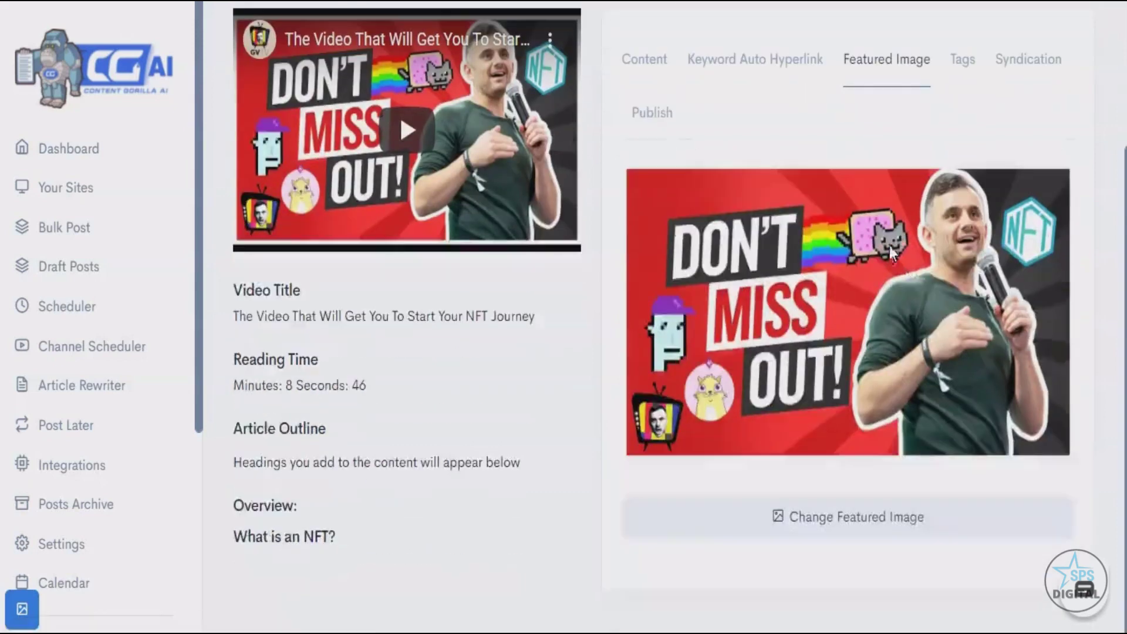
pyautogui.scroll(2, 618, 270)
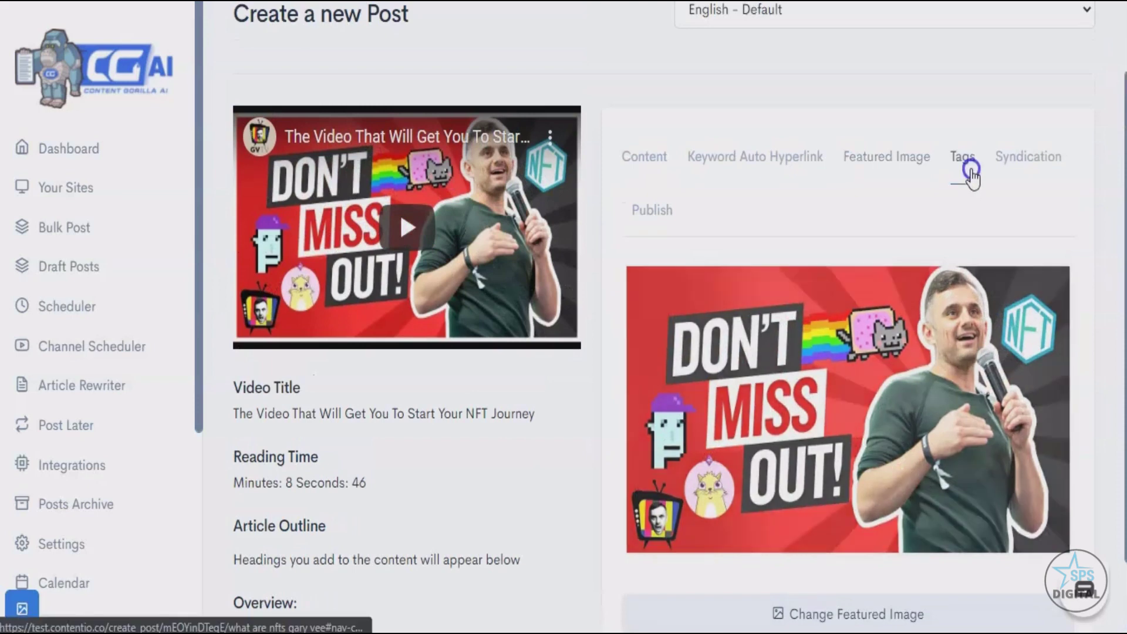
pyautogui.click(964, 162)
pyautogui.scroll(-1, 949, 279)
pyautogui.click(984, 288)
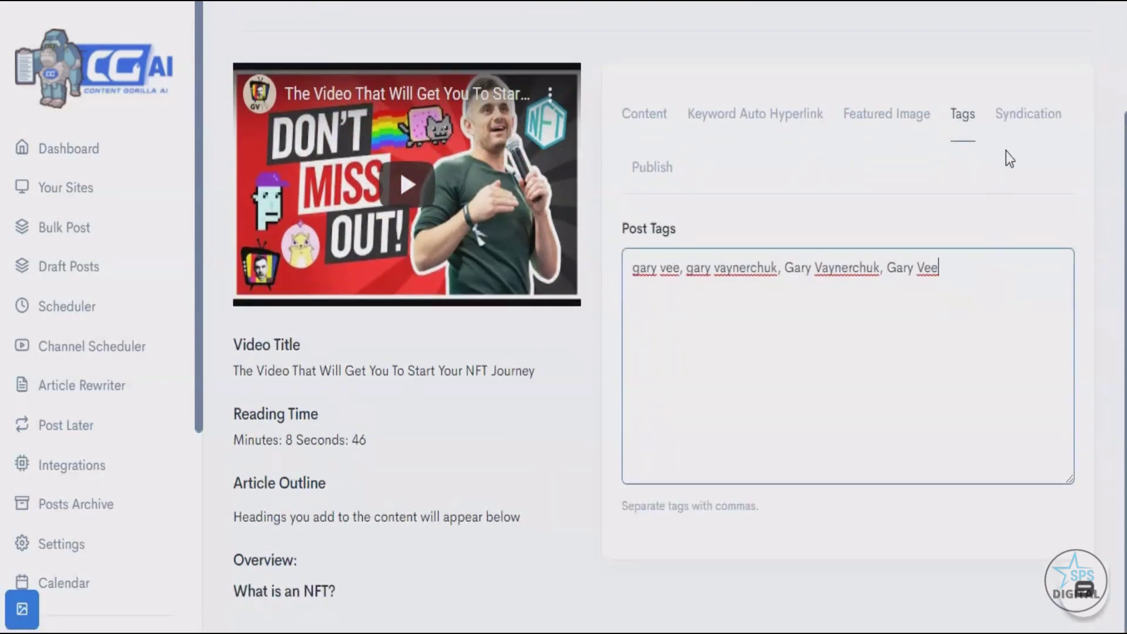
# - Syndicate the post to the LinkedIn profile and two Facebook pages
pyautogui.click(1028, 115)
pyautogui.scroll(-2, 1008, 206)
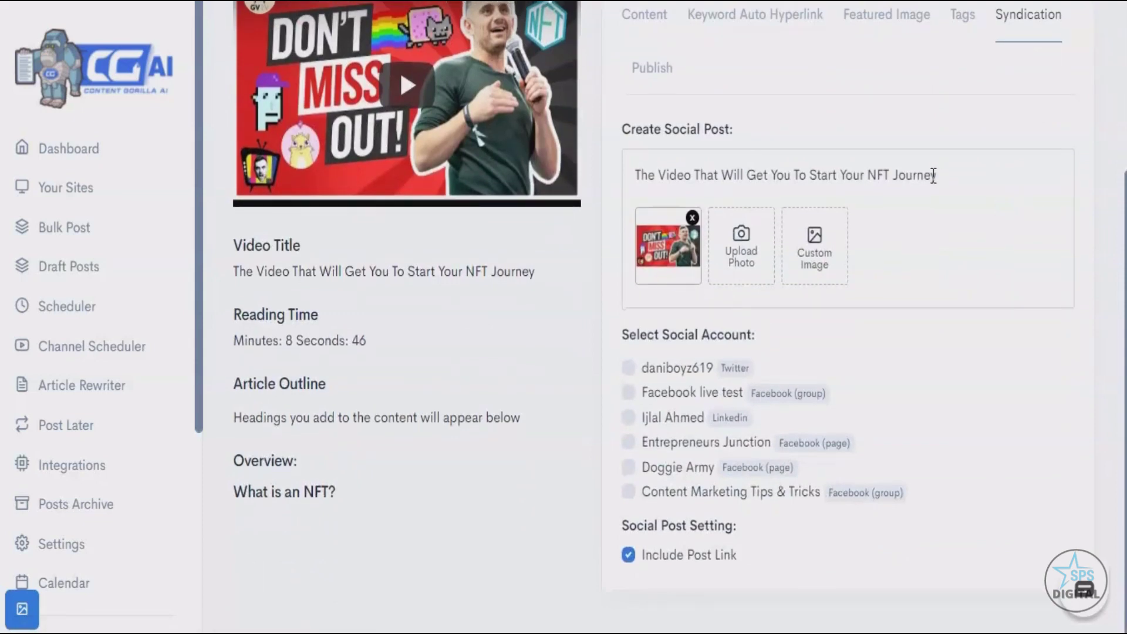
pyautogui.click(627, 418)
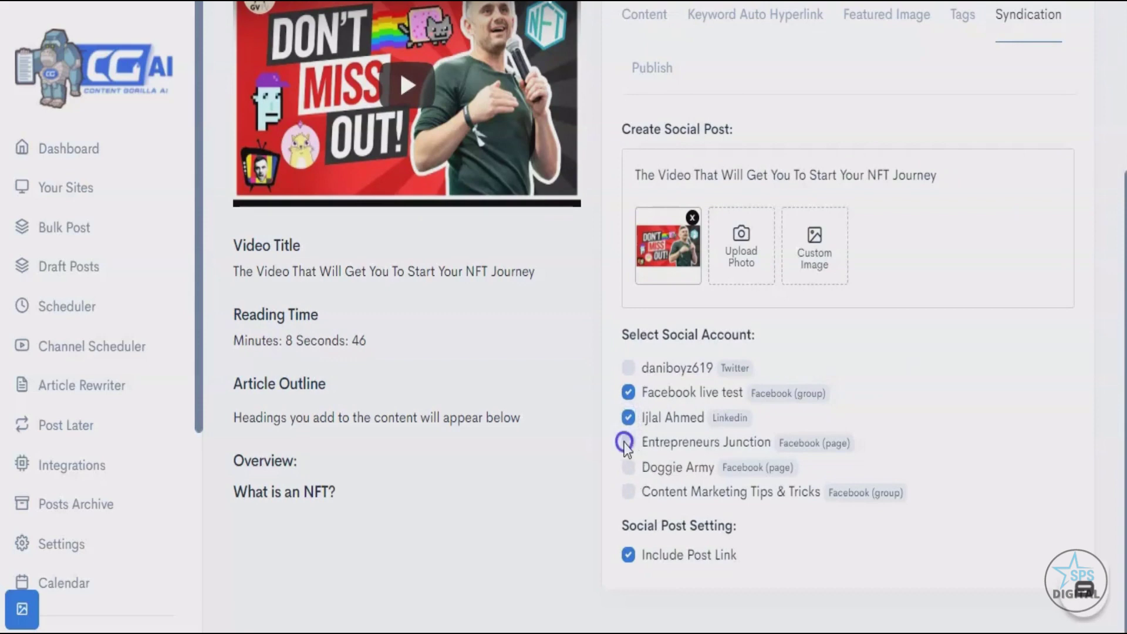
pyautogui.click(628, 442)
pyautogui.click(627, 467)
pyautogui.scroll(3, 822, 555)
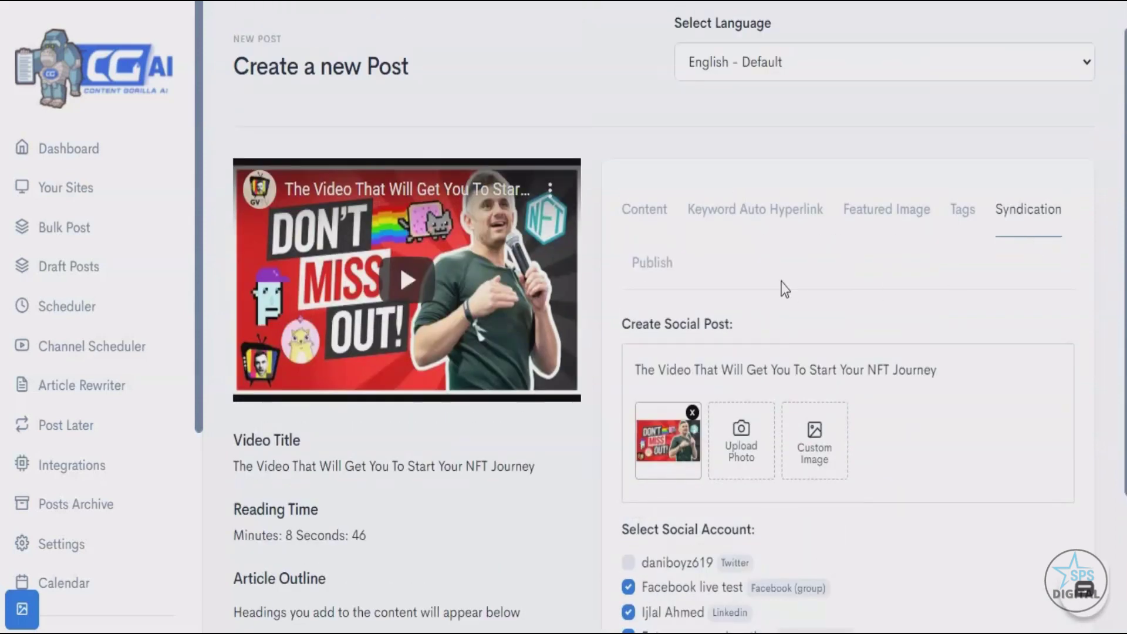
# - Publish the post to the Impressive Contetn site under the Blogging category
pyautogui.click(652, 262)
pyautogui.scroll(-3, 773, 264)
pyautogui.click(773, 200)
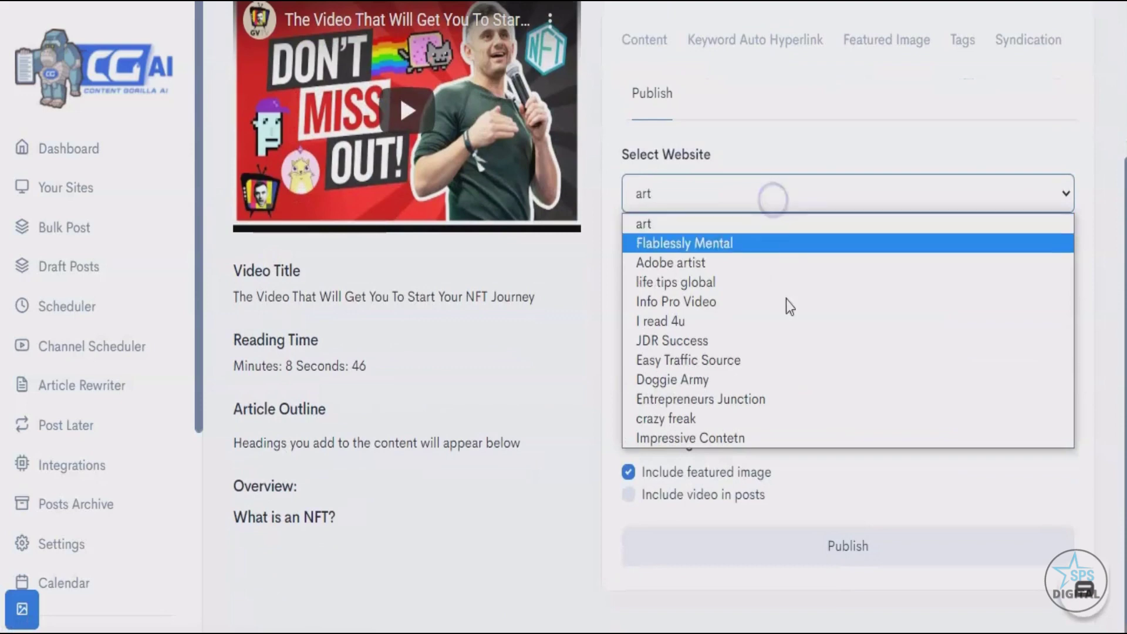
pyautogui.click(790, 435)
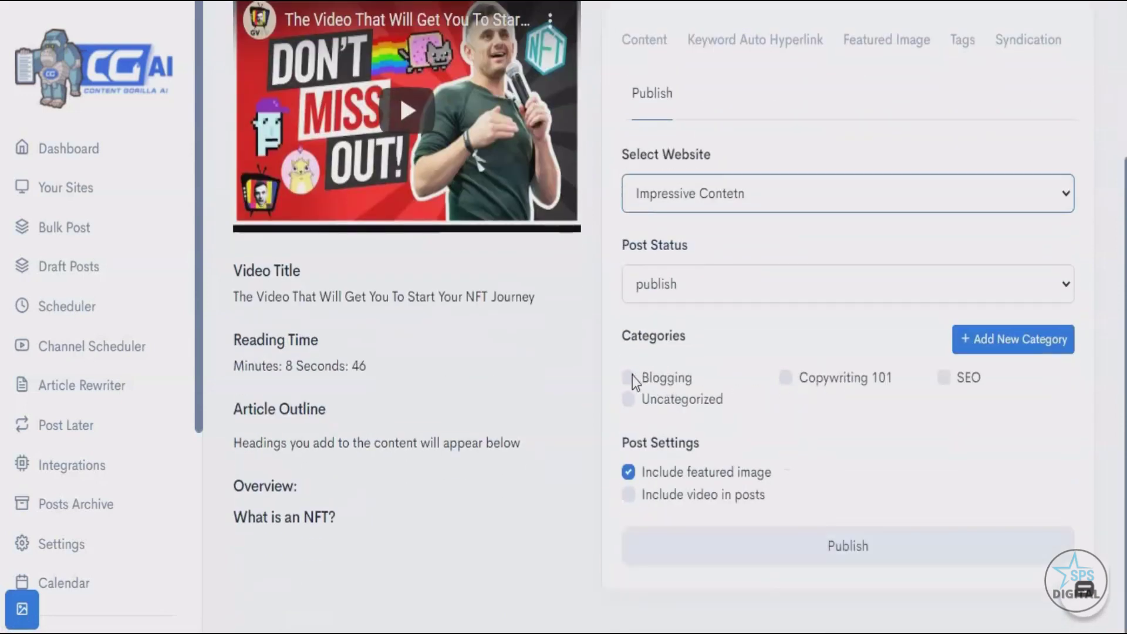
pyautogui.click(629, 377)
pyautogui.click(866, 549)
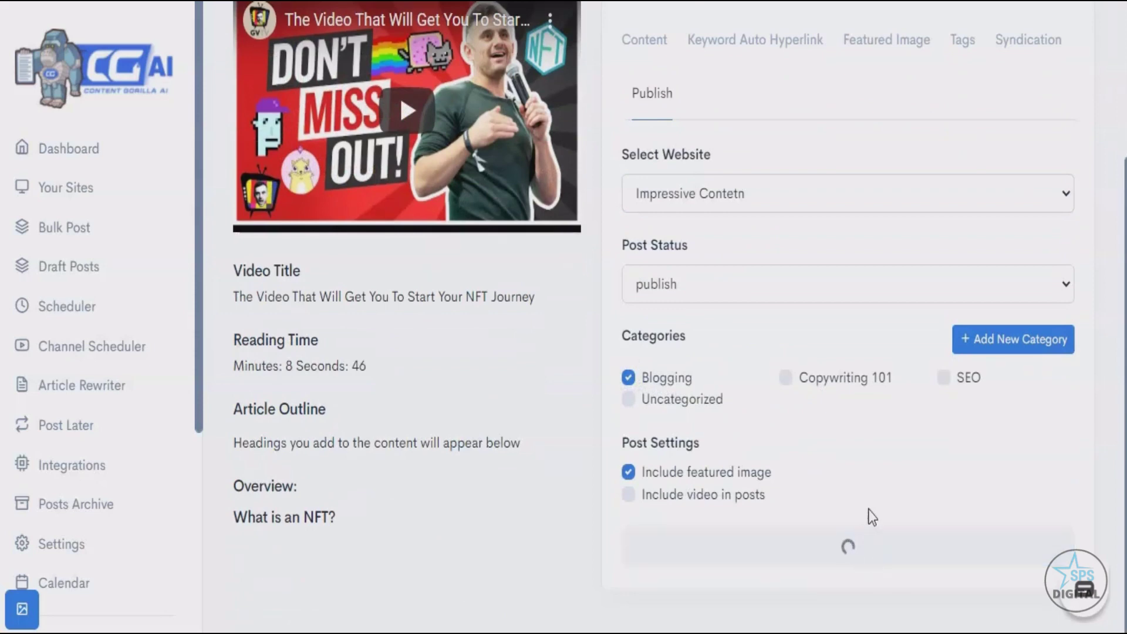